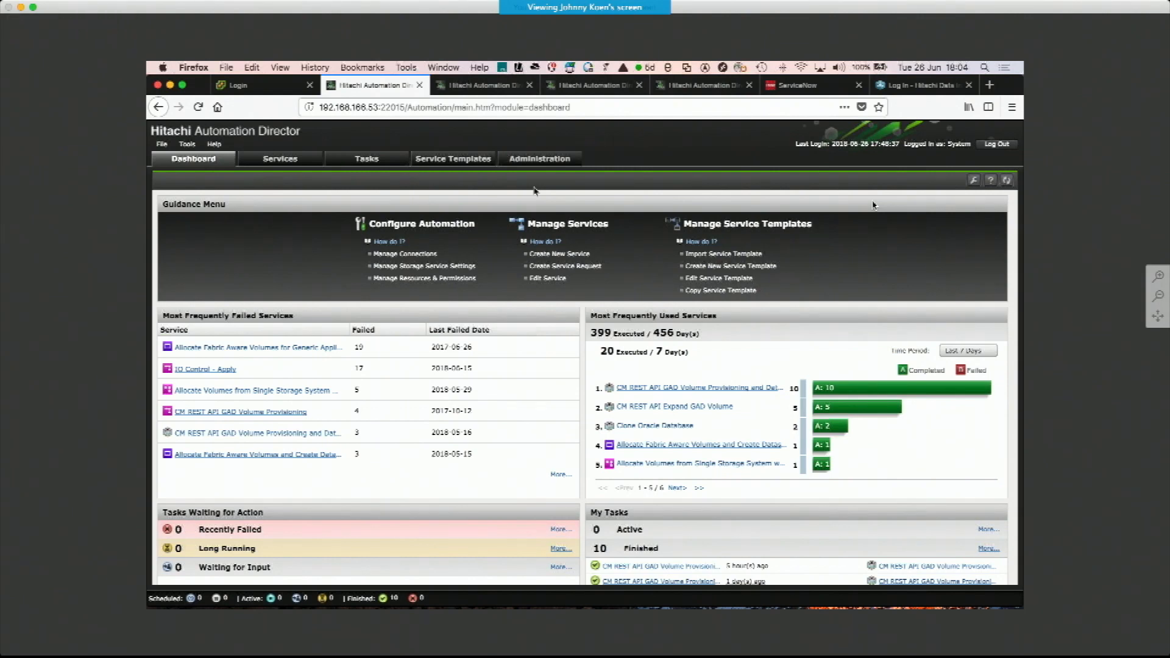
Log in to vCenter Single Sign-On with the saved administrator password and view the datastores of host 192.168.166.111
click(263, 90)
click(350, 340)
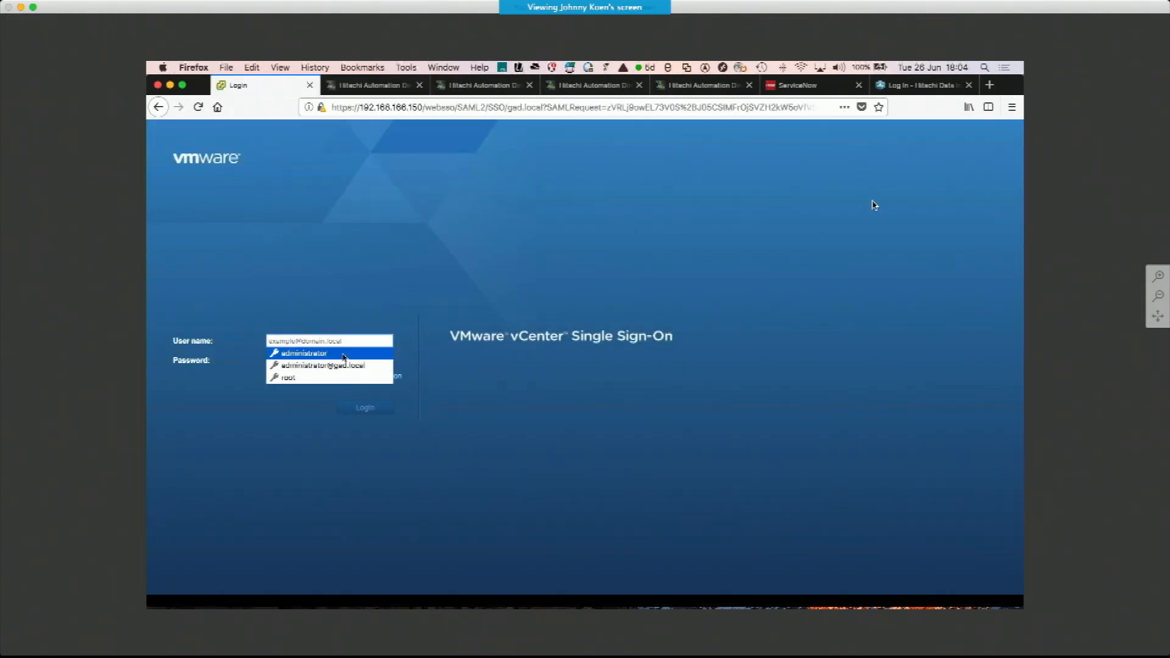
click(344, 353)
click(381, 408)
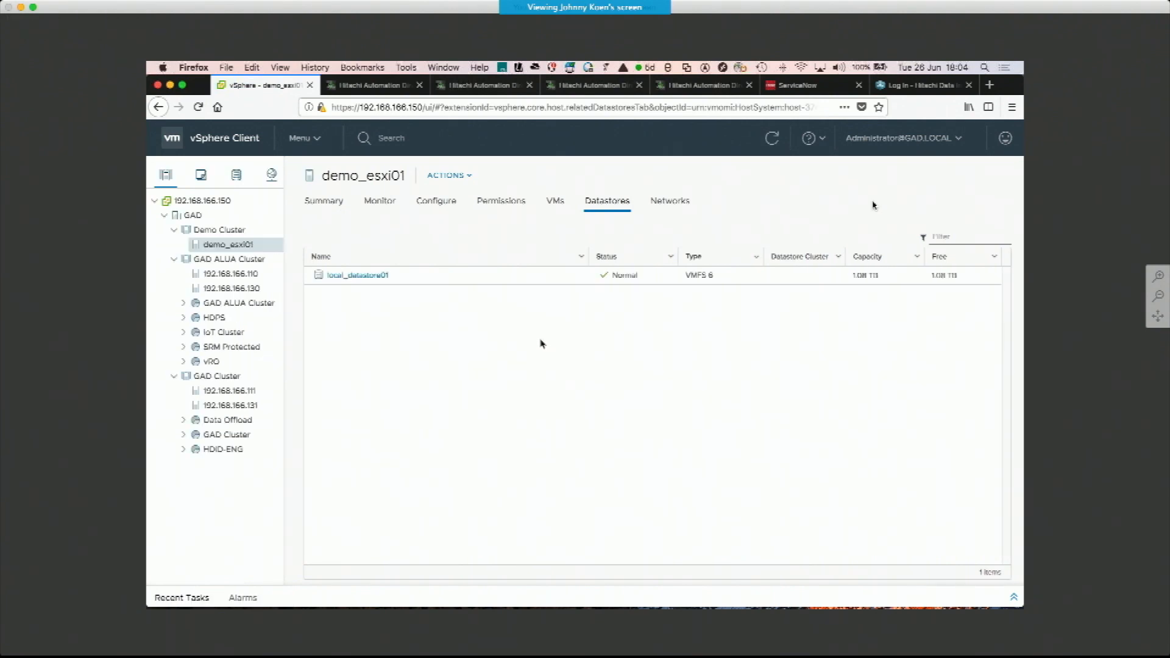
click(247, 396)
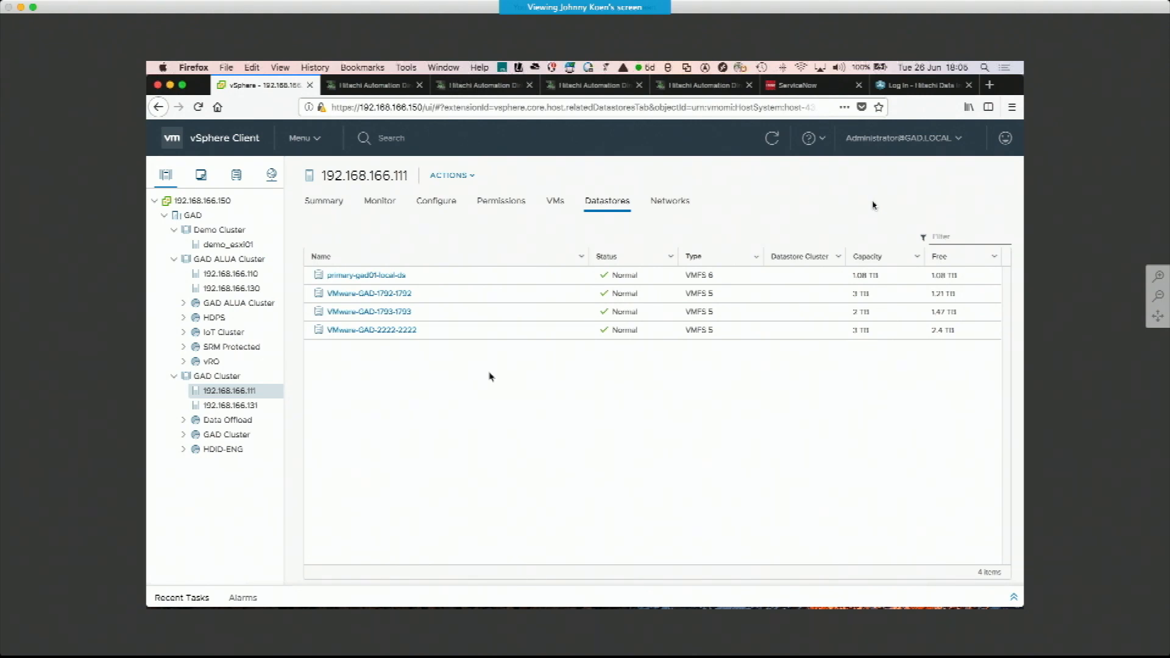
Log in to Hitachi Automation Director in another tab as the VMware operator user with the saved password
click(481, 89)
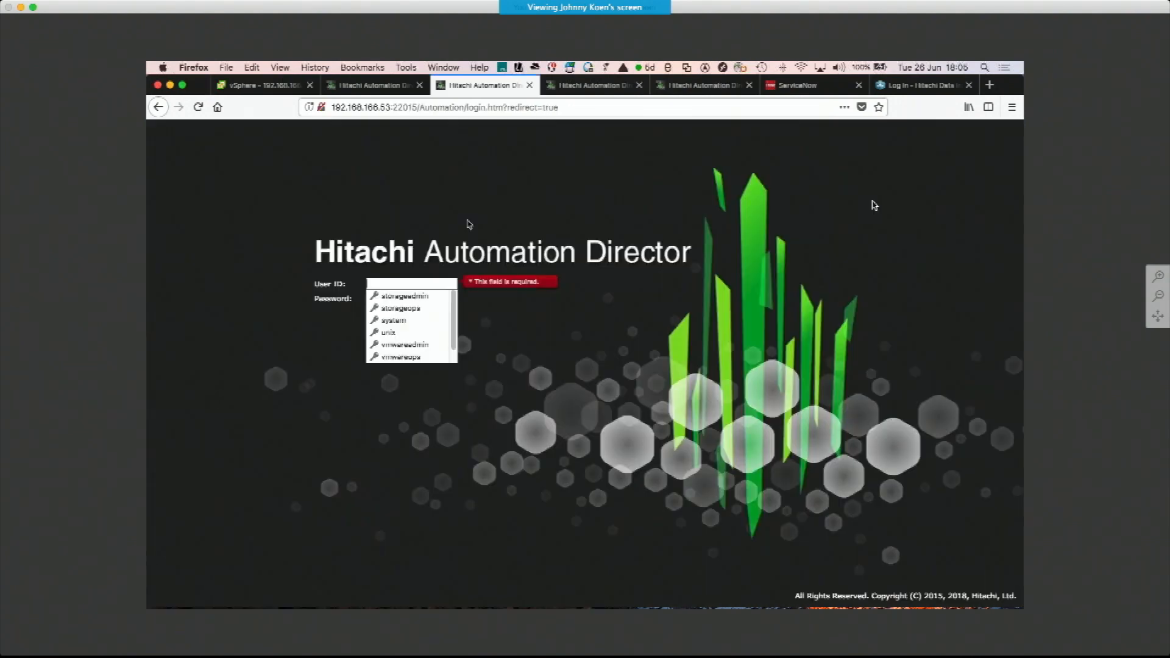
click(412, 356)
click(388, 313)
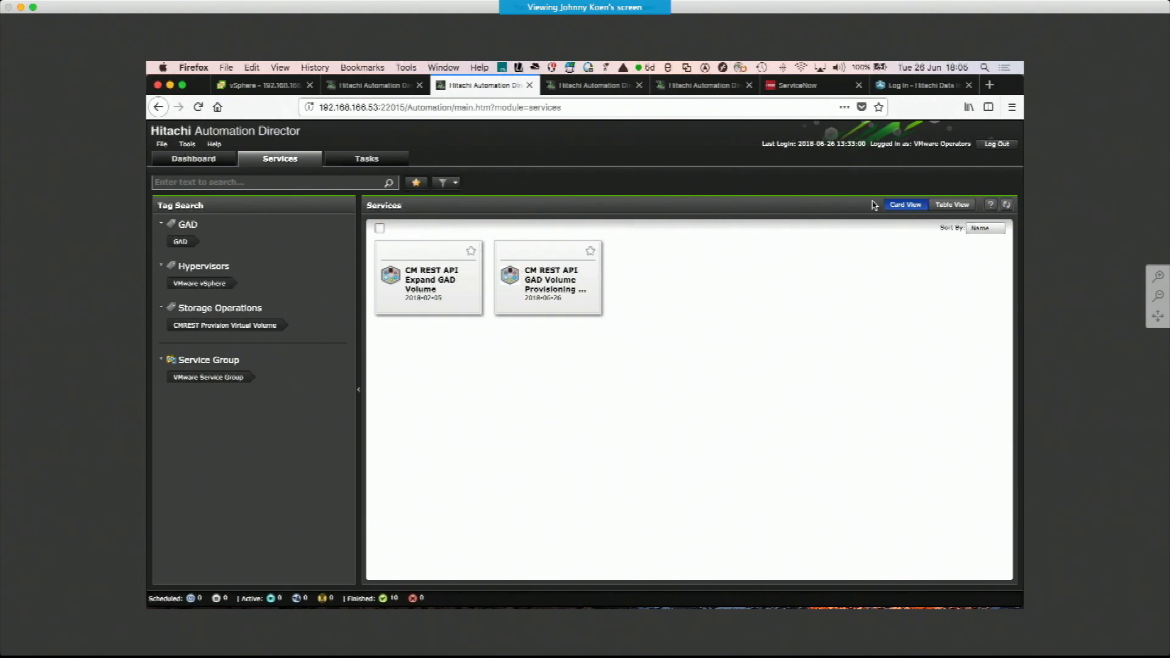
Inspect the request form of the CM REST API GAD Volume Provisioning and Datastore creation service without submitting it
click(550, 280)
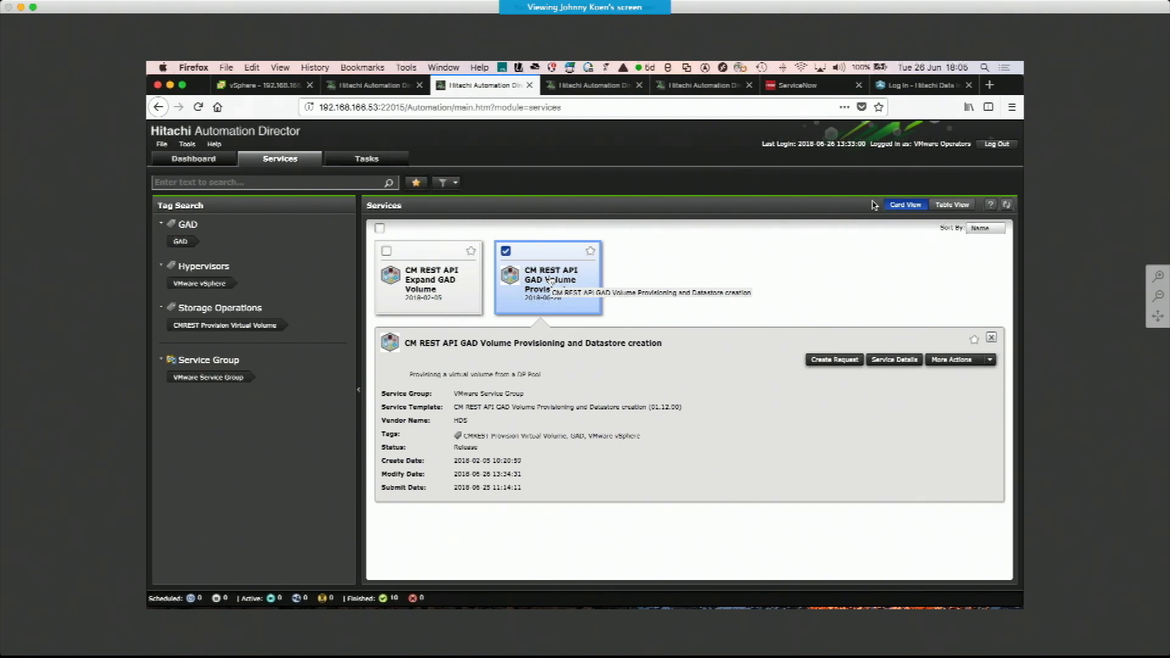
click(834, 361)
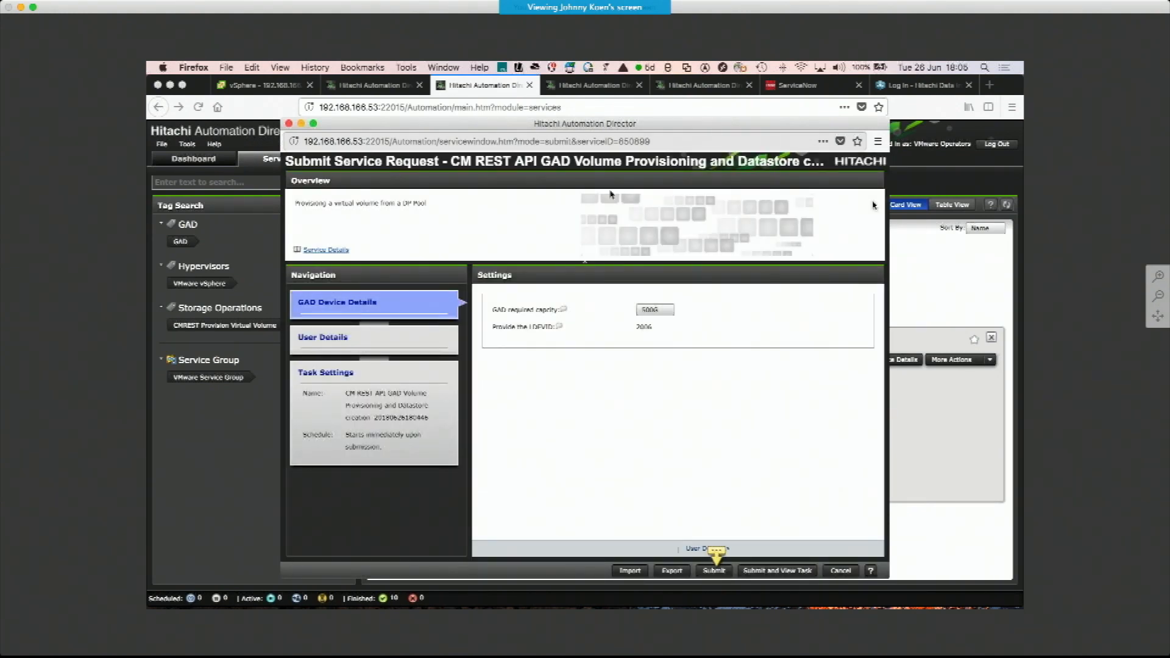
click(651, 311)
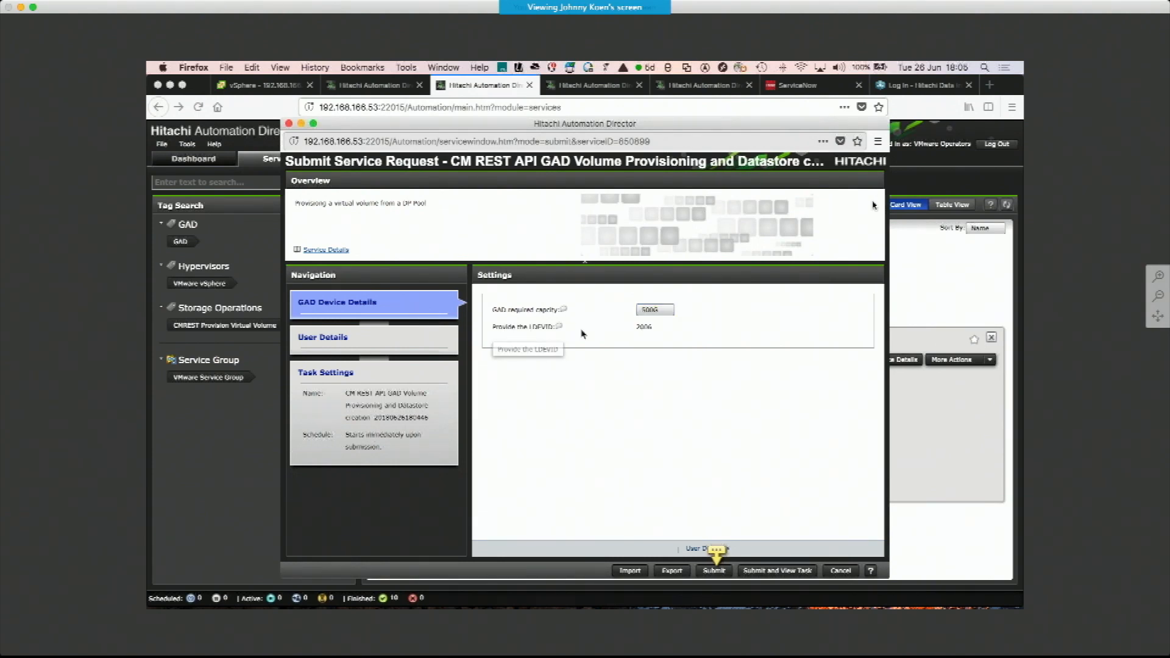
click(841, 571)
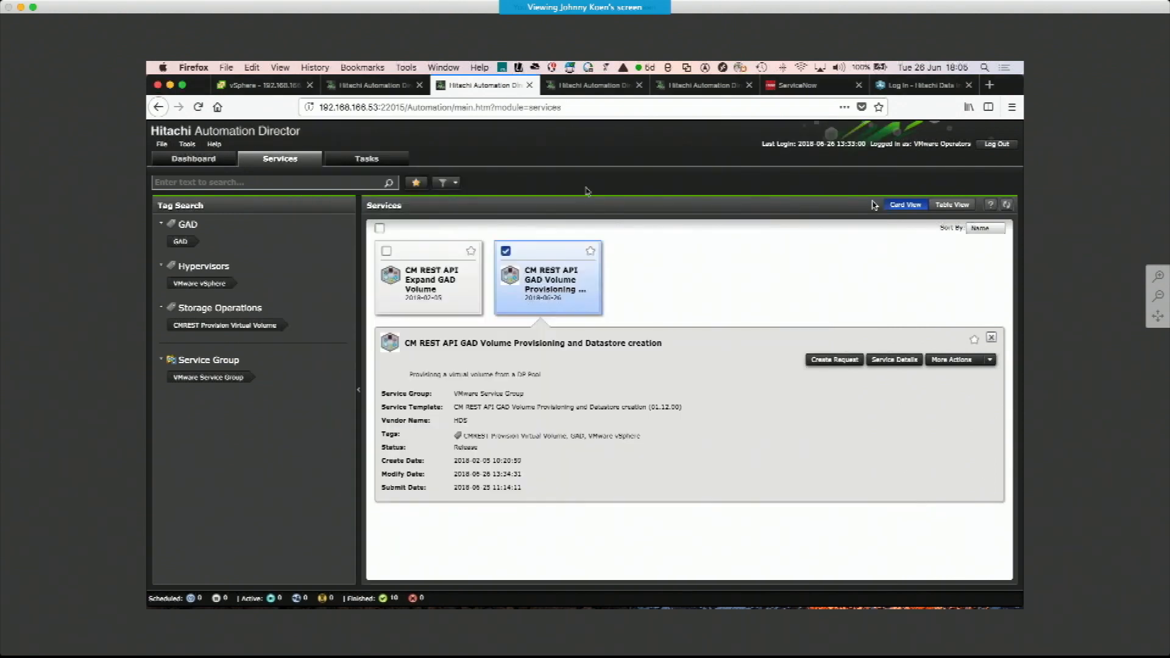
Log in to Hitachi Automation Director in another tab as the VMware administrator user with the saved password
click(567, 91)
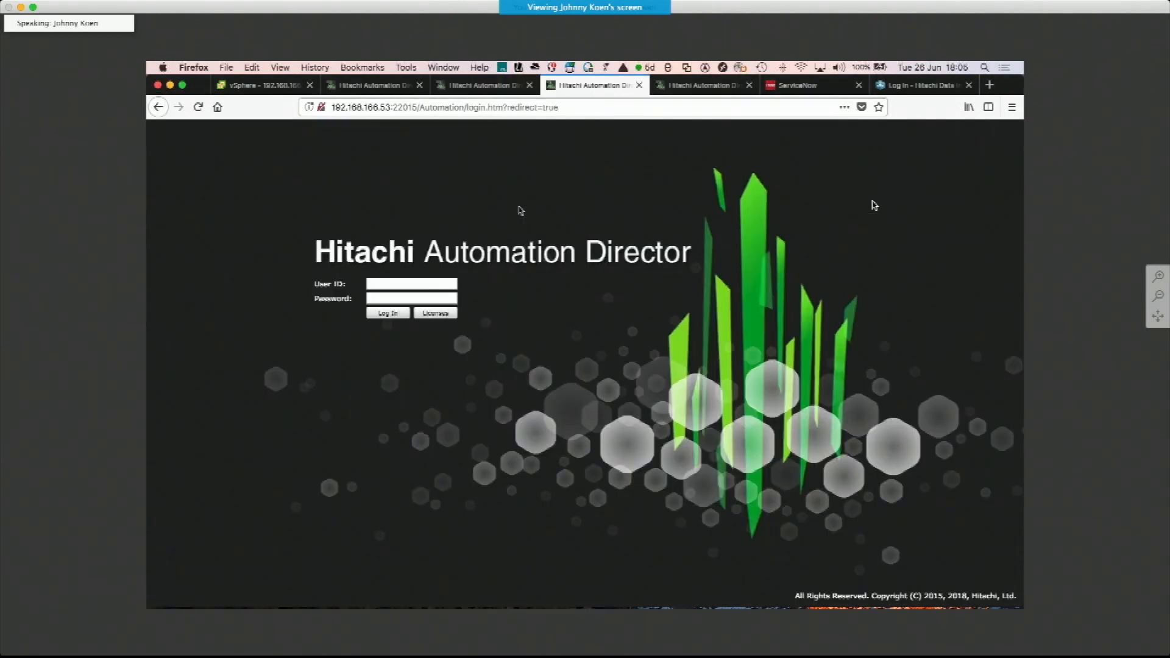
click(415, 284)
click(424, 344)
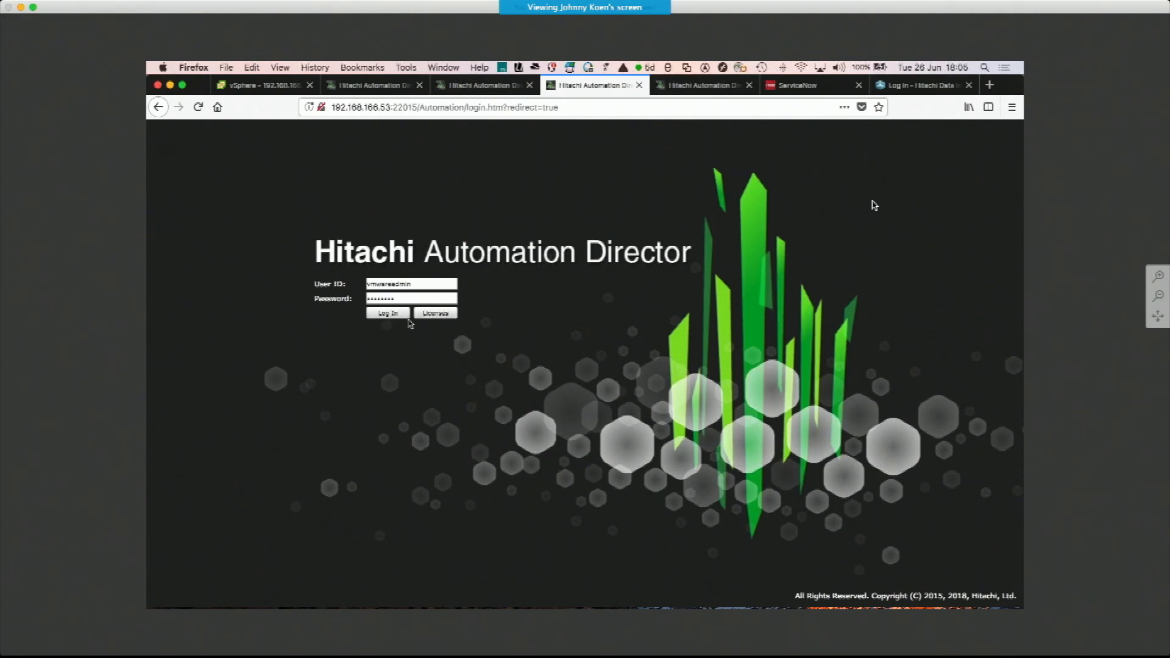
click(395, 319)
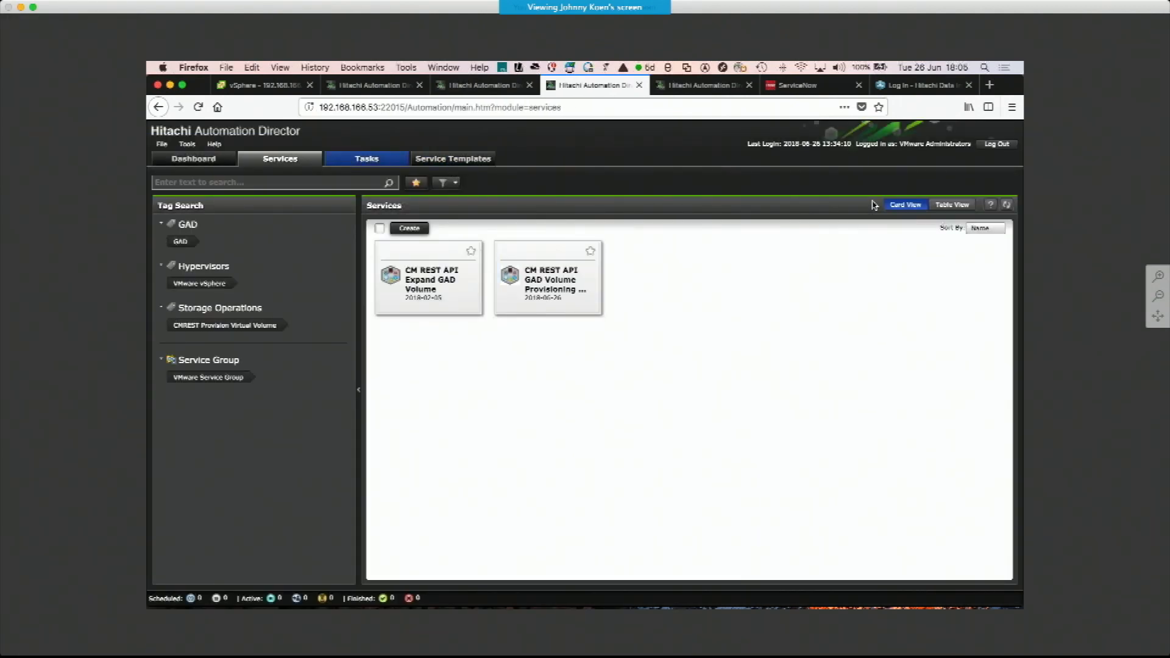
Open the CM REST API GAD Volume Provisioning service for editing at its GAD Device Details section
click(558, 286)
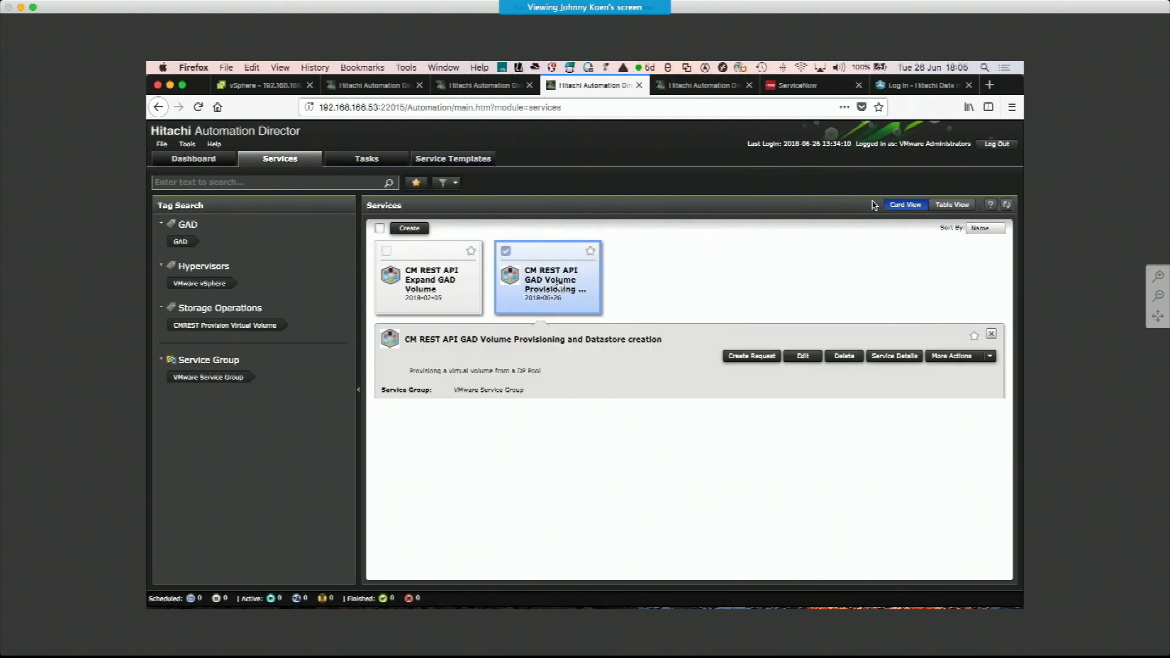
click(802, 360)
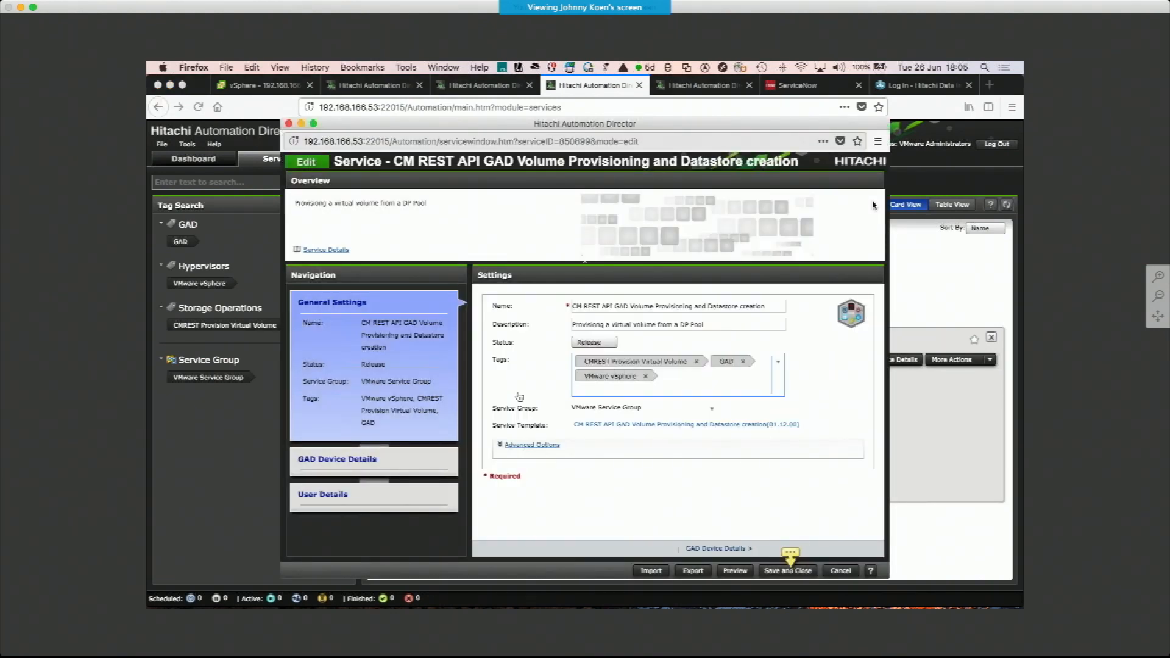
click(339, 460)
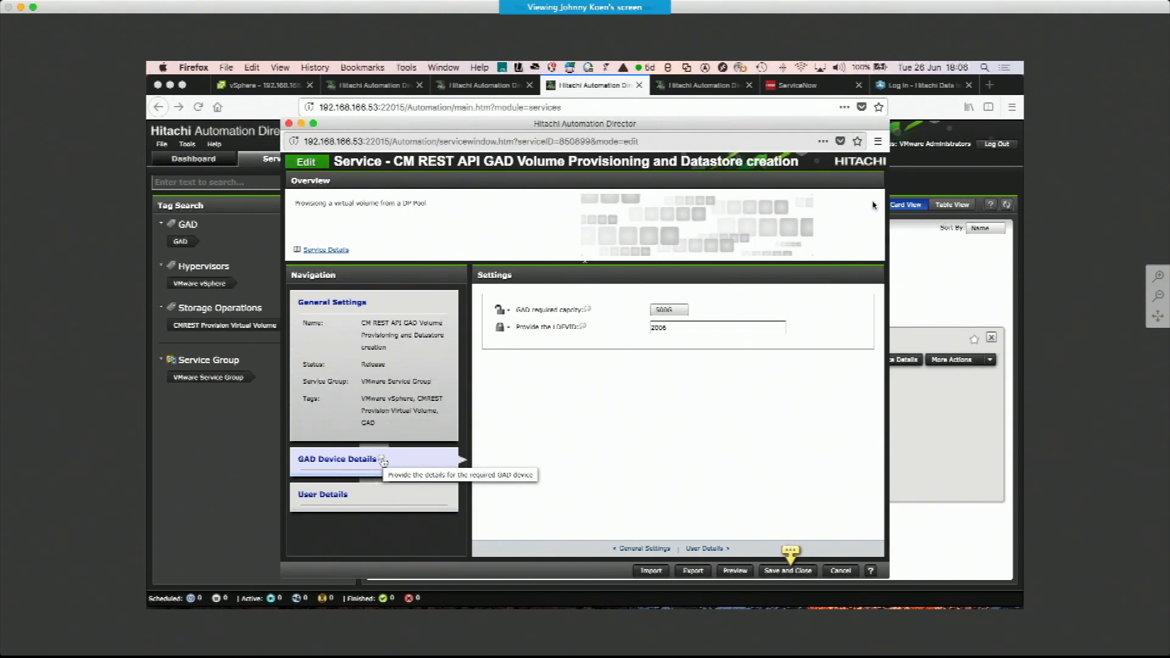
click(382, 460)
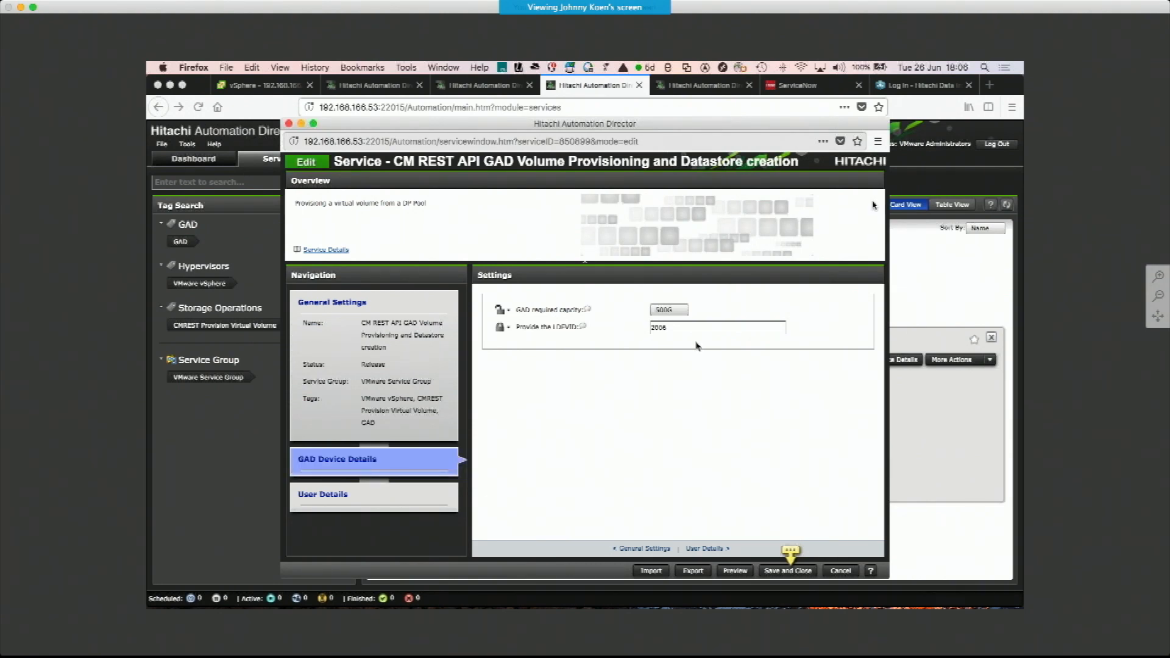
Set the LDEV ID field's visibility to Hidden
double_click(682, 329)
click(683, 329)
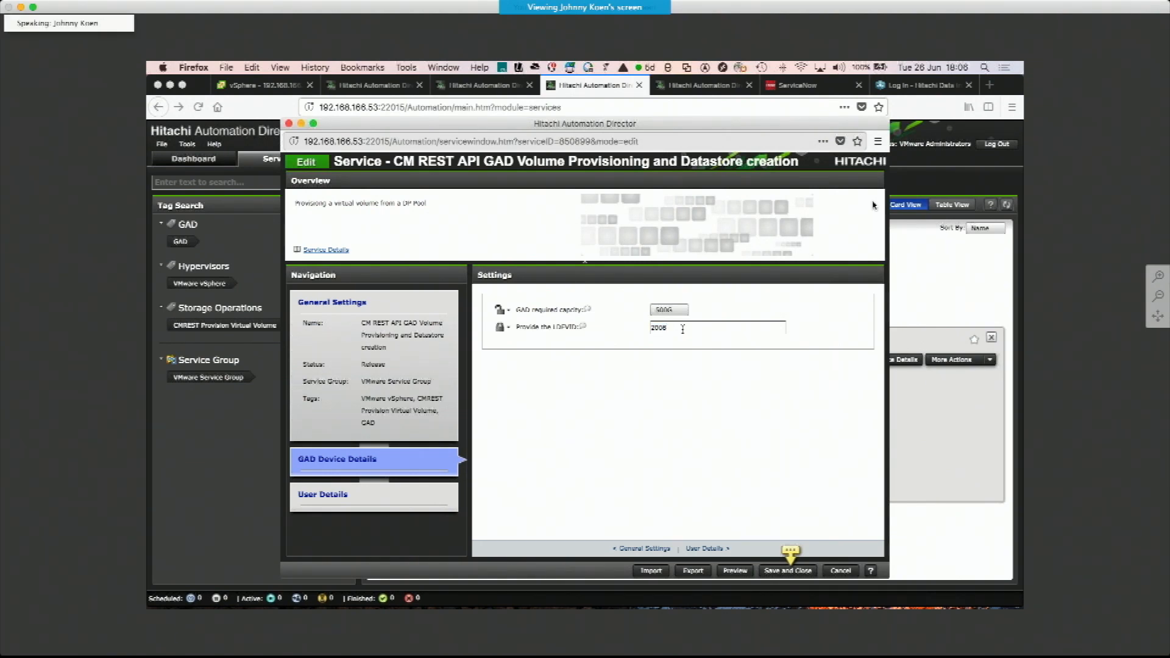
click(501, 327)
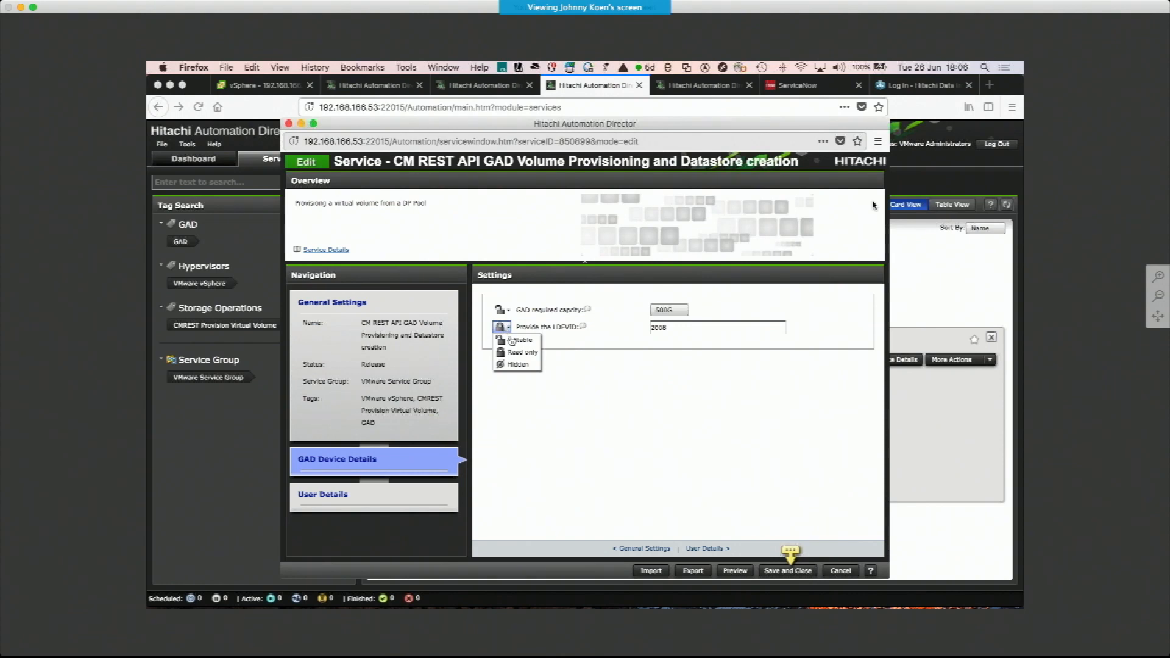
click(517, 365)
Set the GAD required capacity to 1024G and save and close the service
click(669, 310)
click(668, 357)
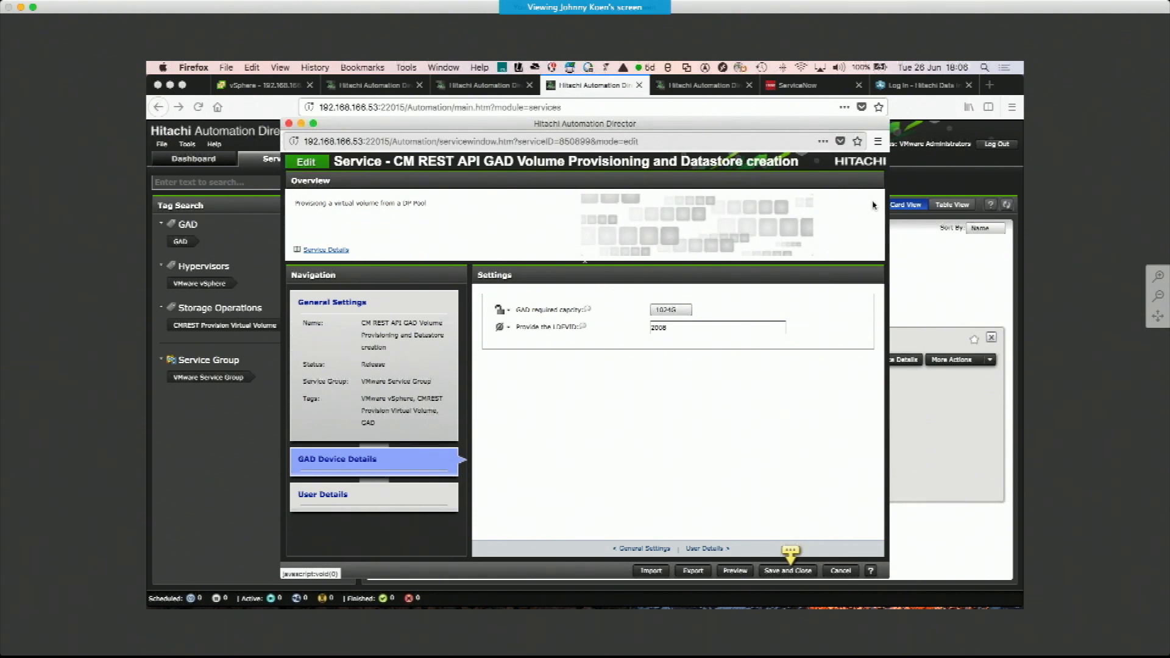
click(788, 570)
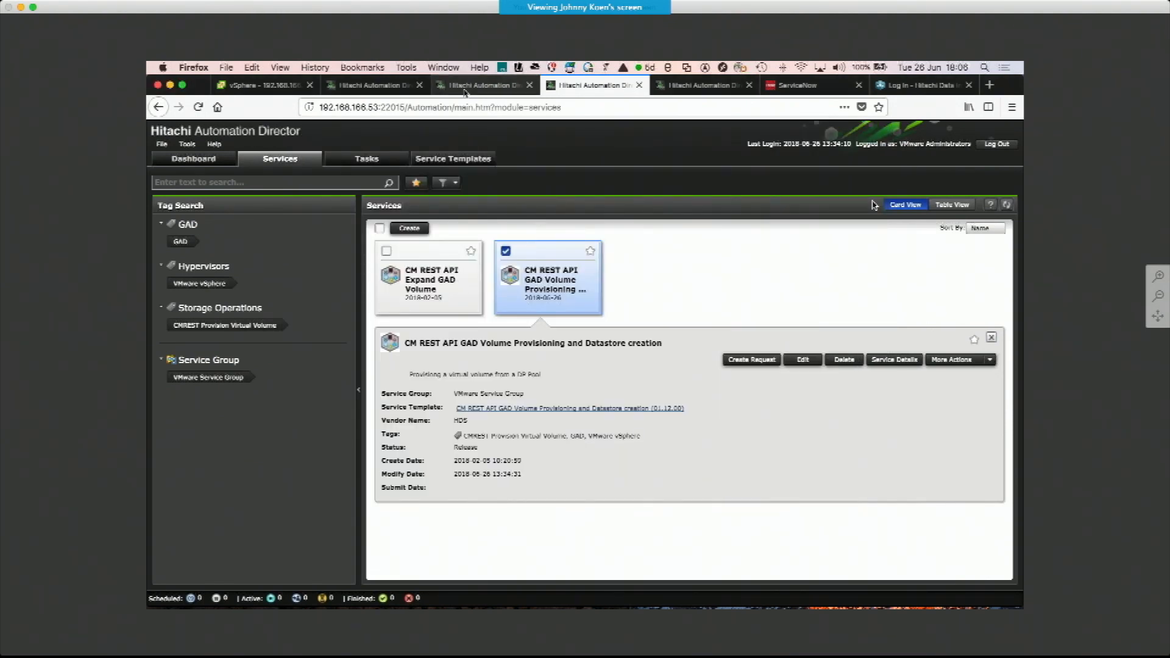
As the operator, submit a request for the GAD Volume Provisioning service and open its task view
click(464, 89)
click(835, 360)
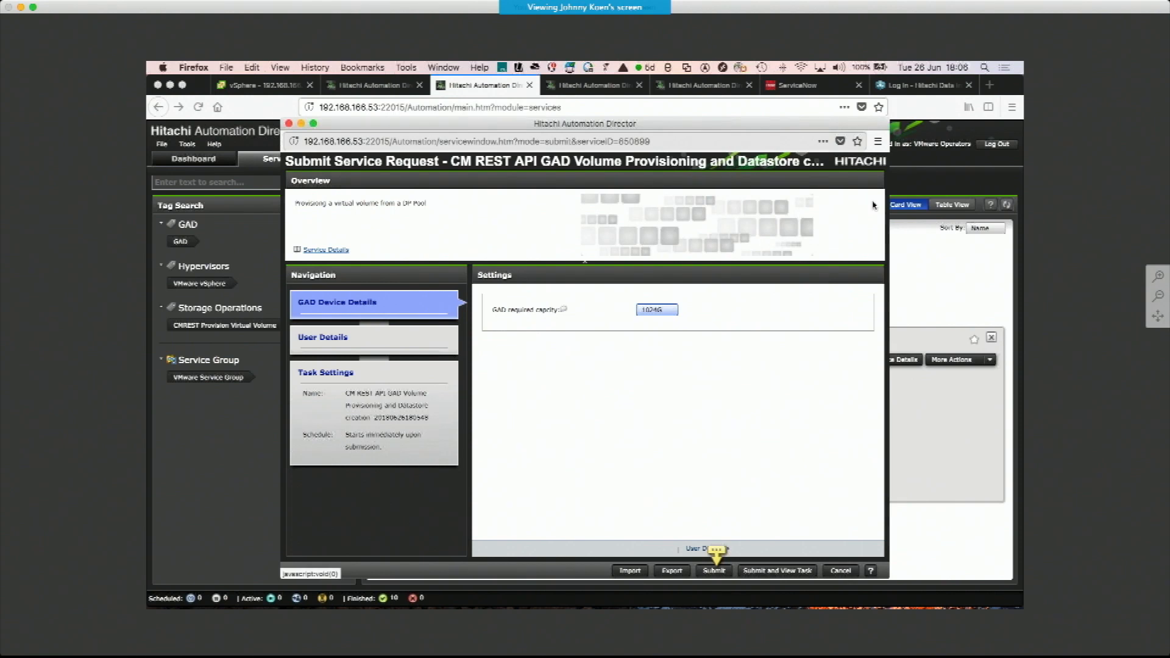
click(775, 572)
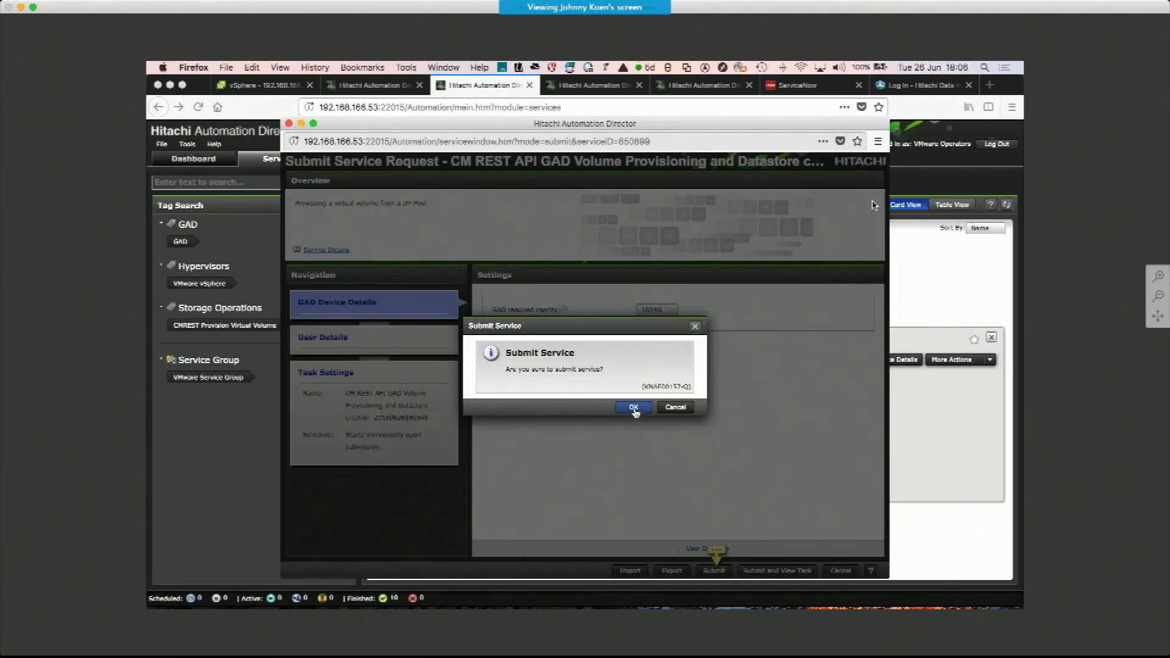
click(637, 409)
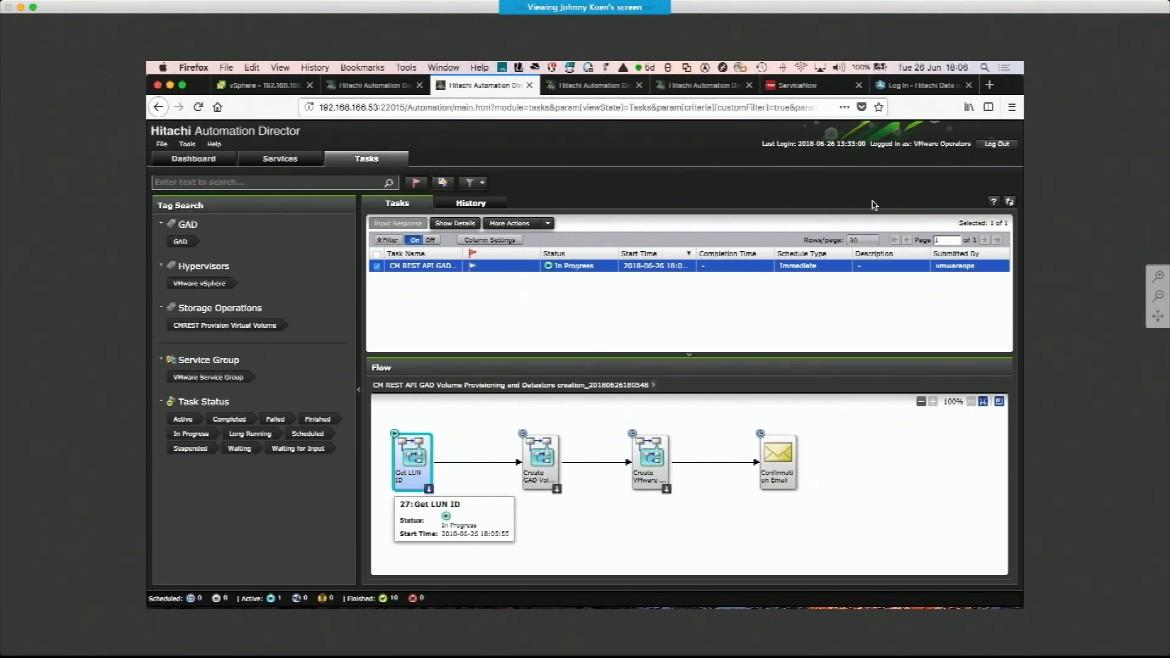
Examine the running task's flow, opening the Get LUN ID and Create GAD Volume sub-flows and the Create VMware Datastore step
click(428, 489)
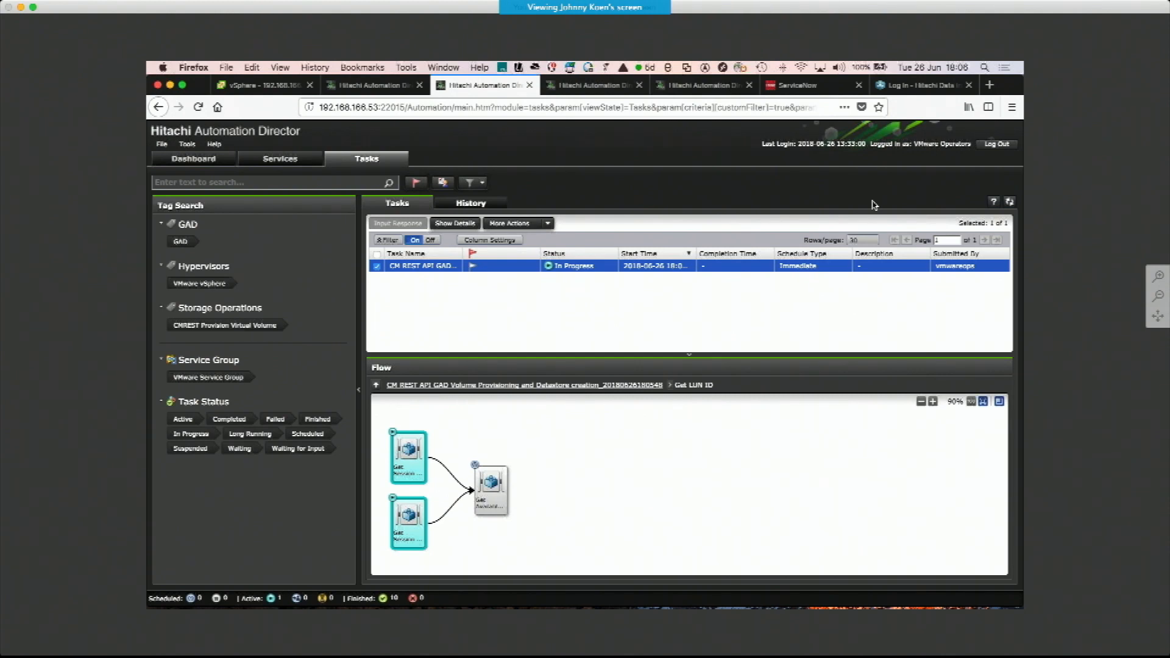
click(376, 386)
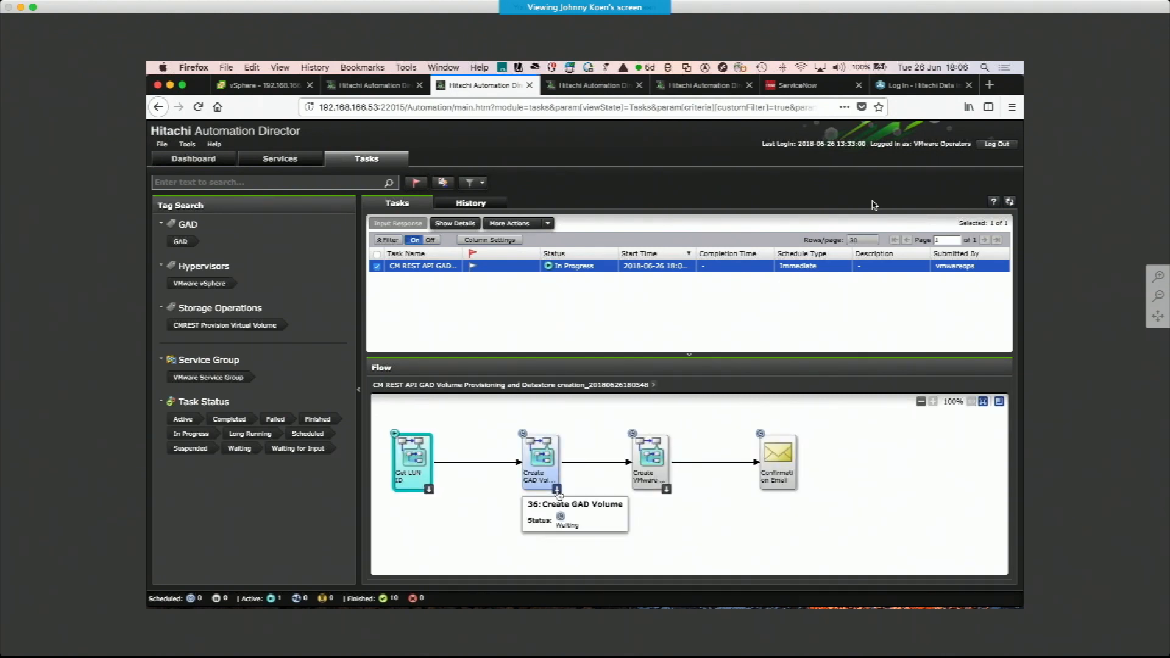
click(557, 490)
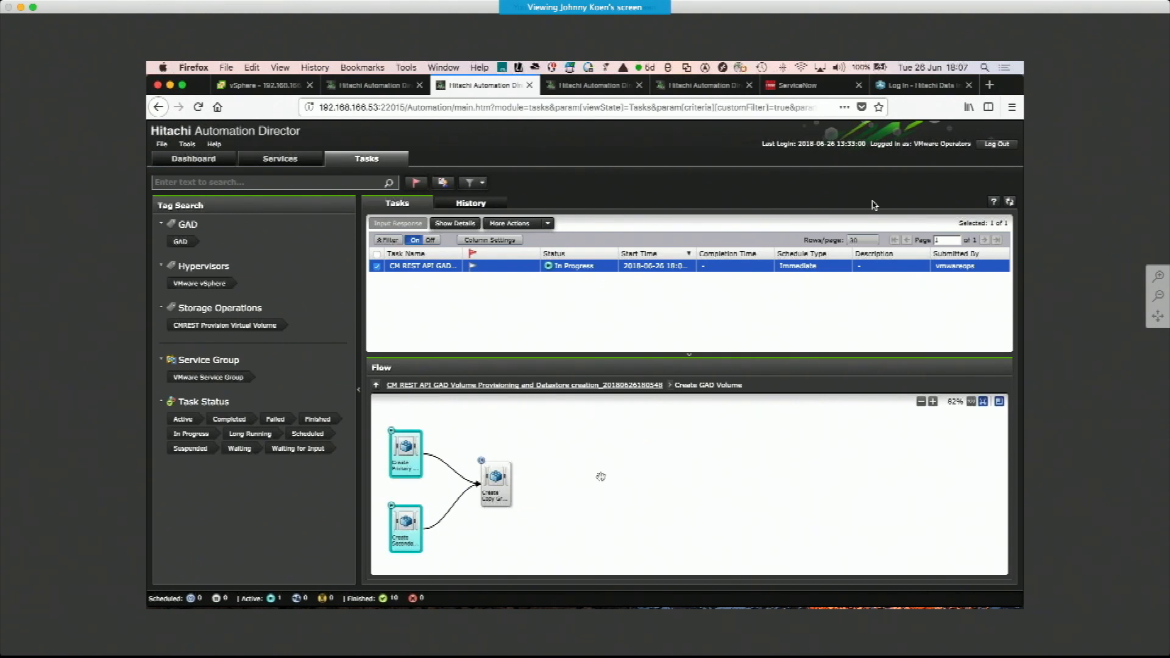
mouse_move(516, 501)
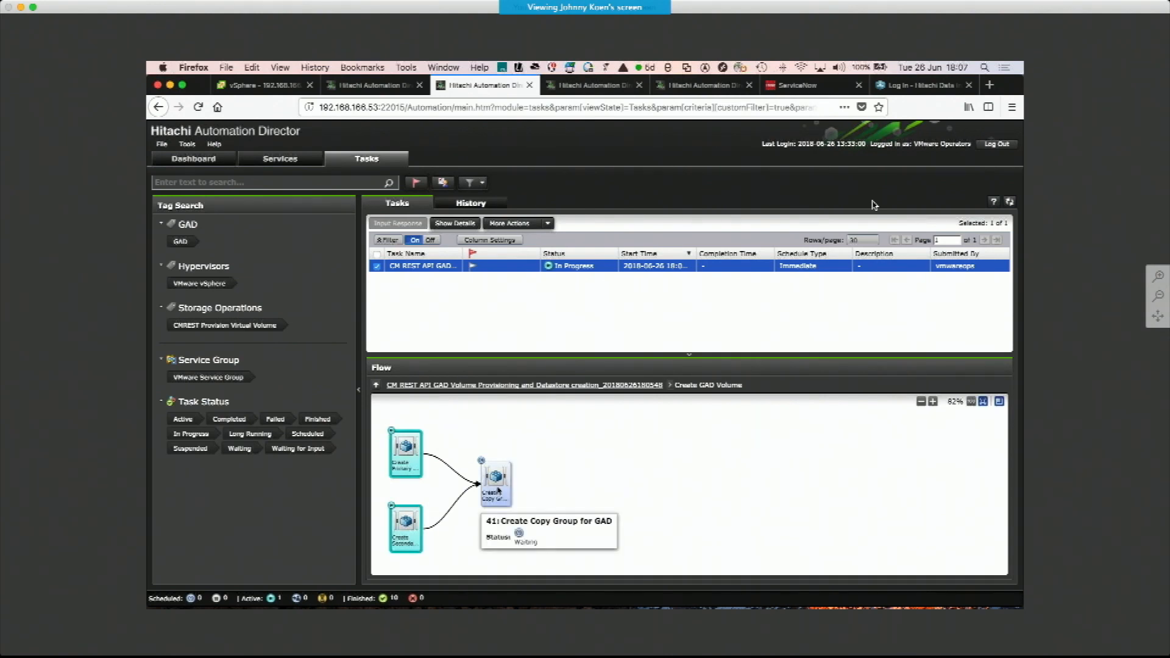
click(524, 385)
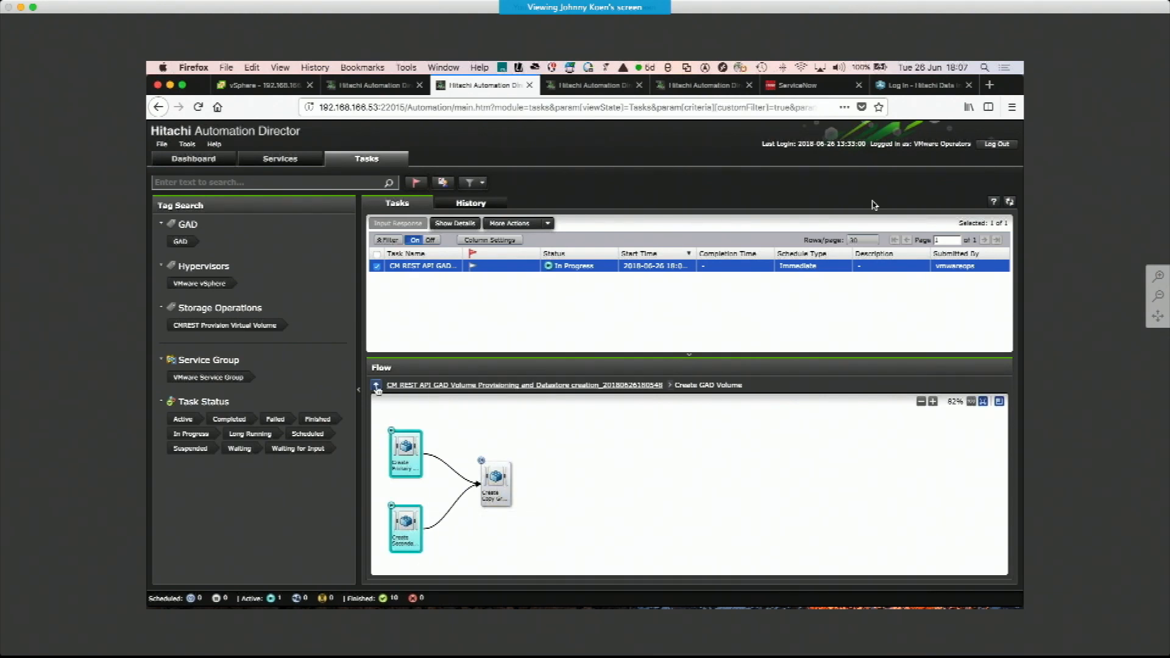
mouse_move(540, 474)
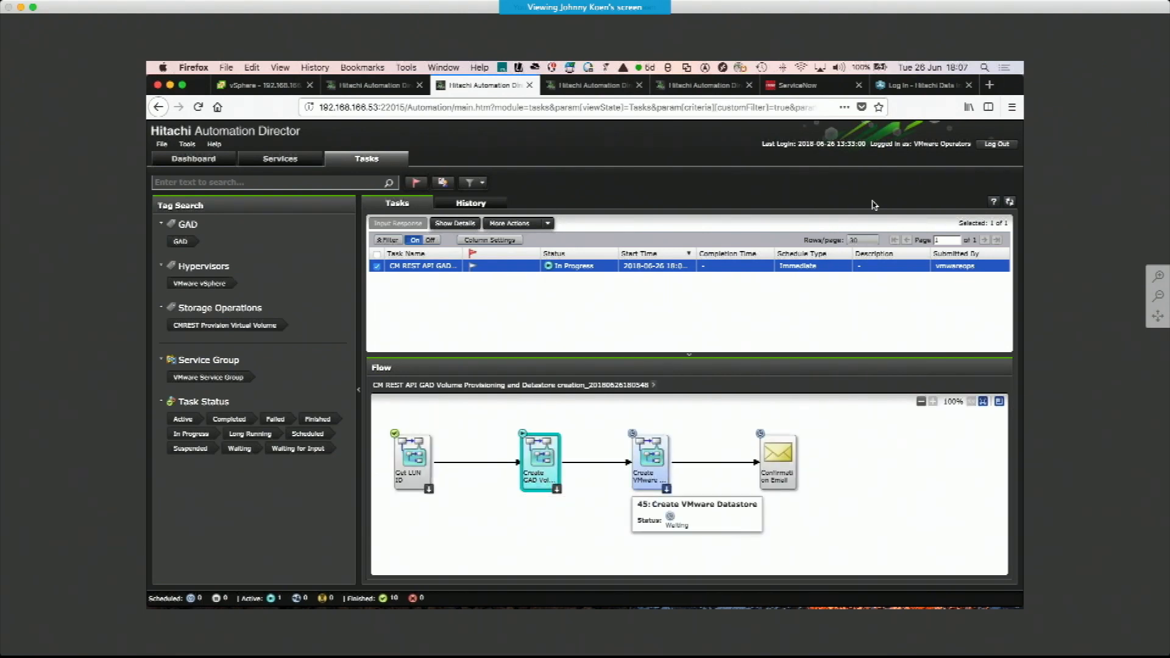
click(669, 490)
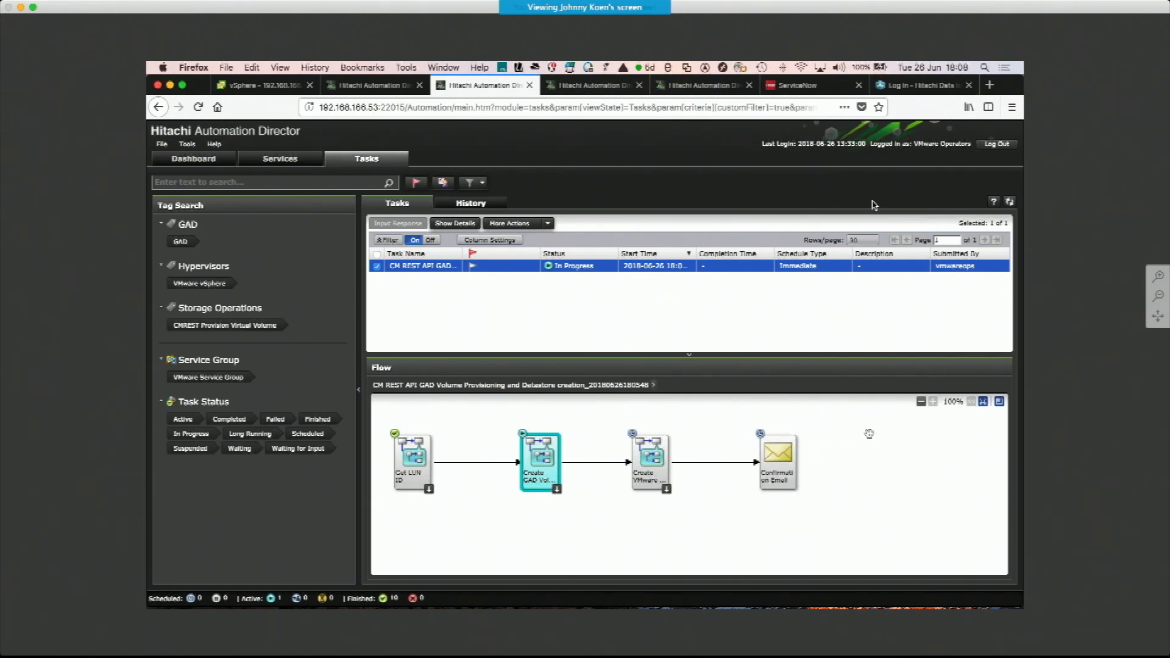
As the System user, open the running task in Tasks and inspect its Create GAD Volume sub-flow
click(366, 88)
click(453, 159)
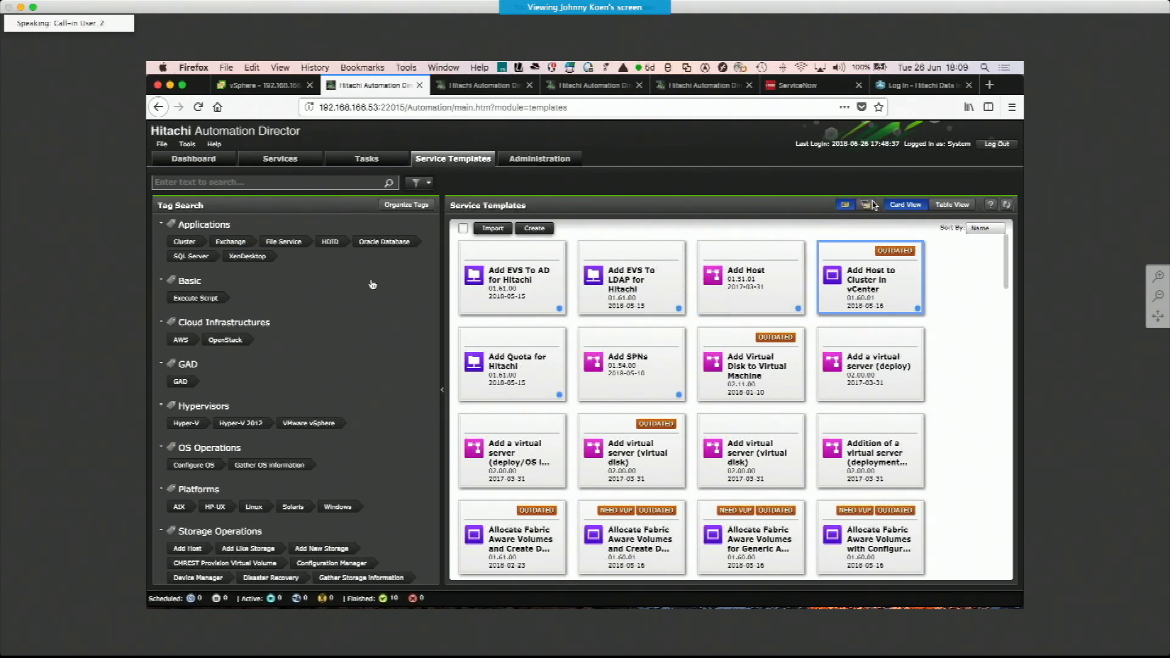
click(364, 160)
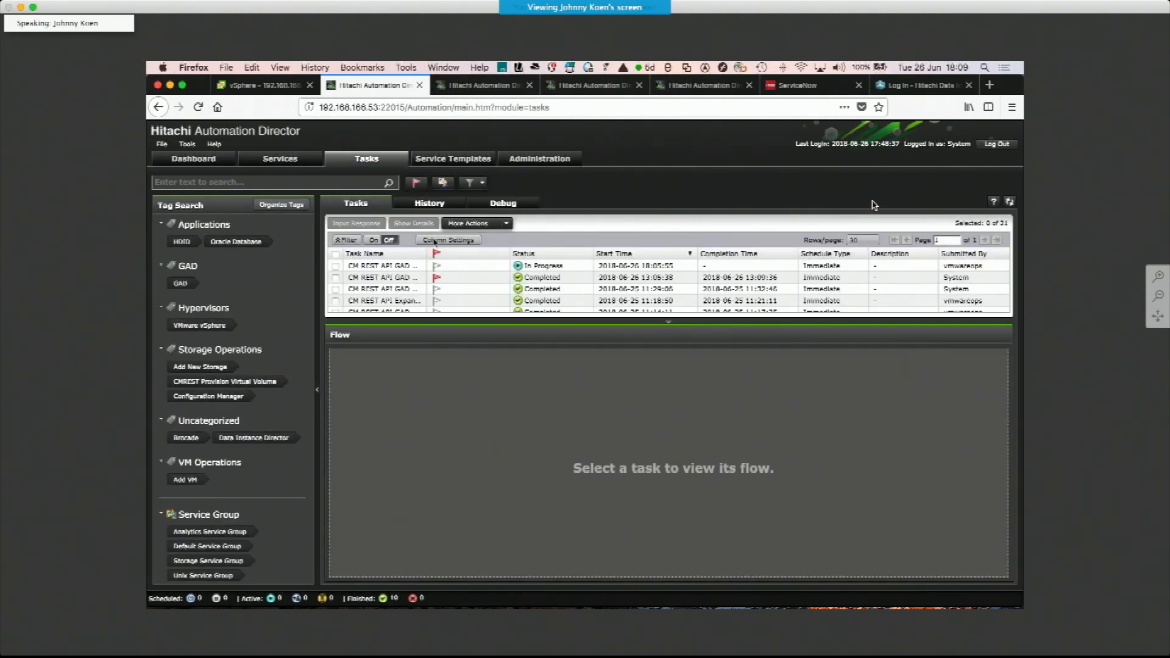
click(484, 267)
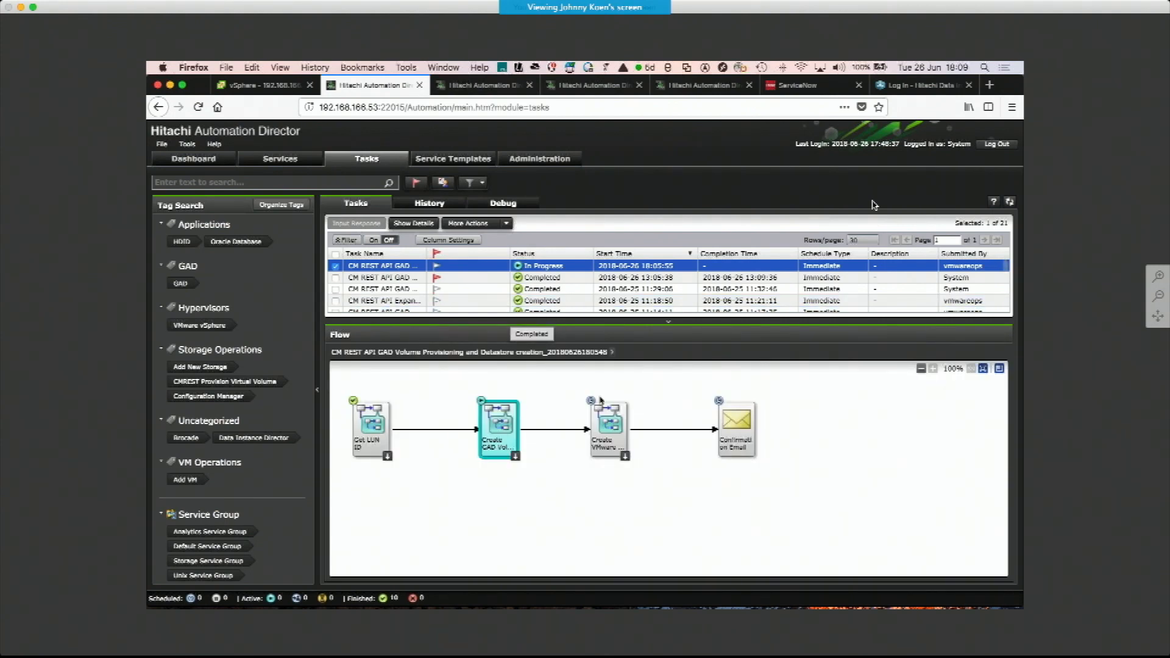
click(516, 457)
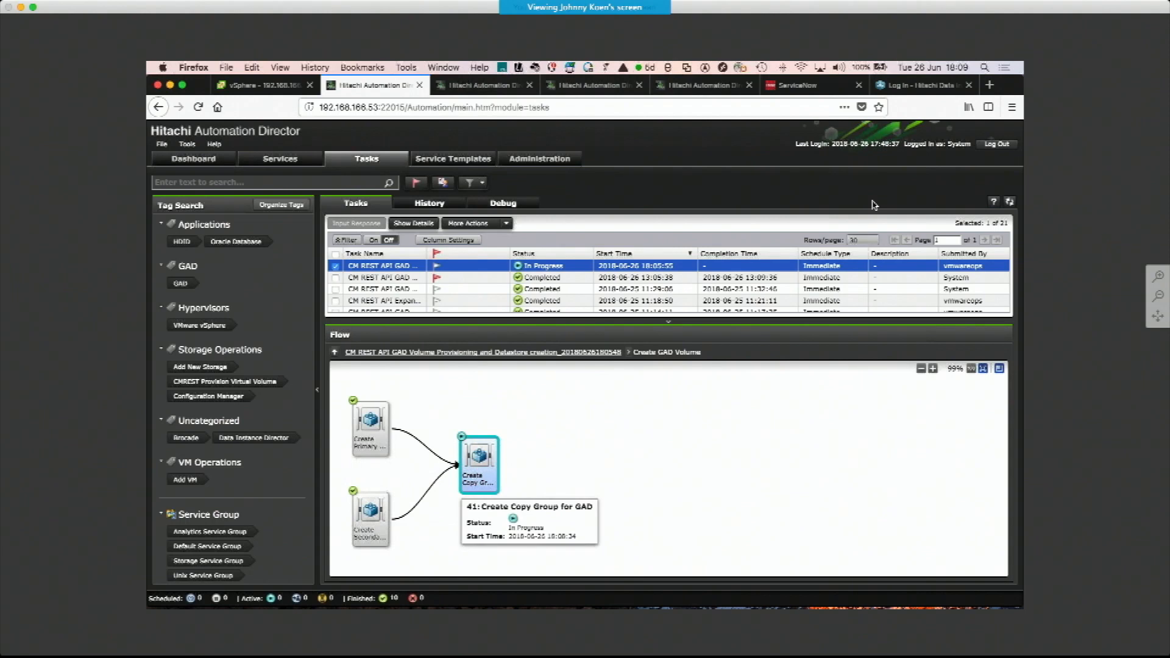
click(335, 354)
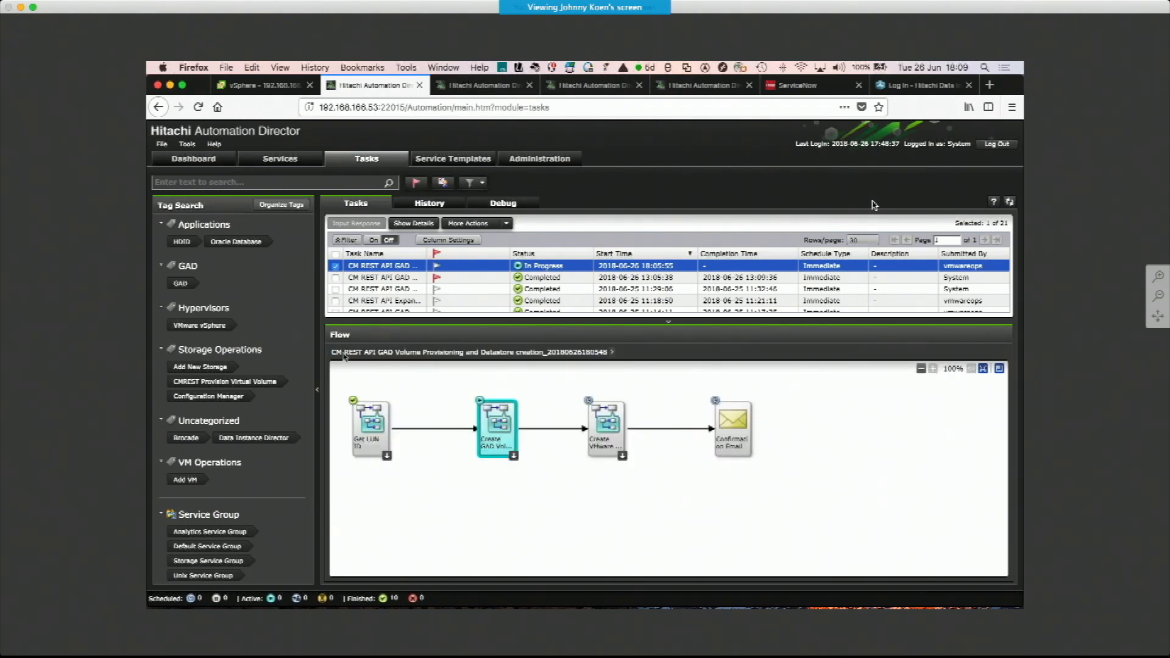
Open the running task's details, view its log, and close the details window
click(414, 224)
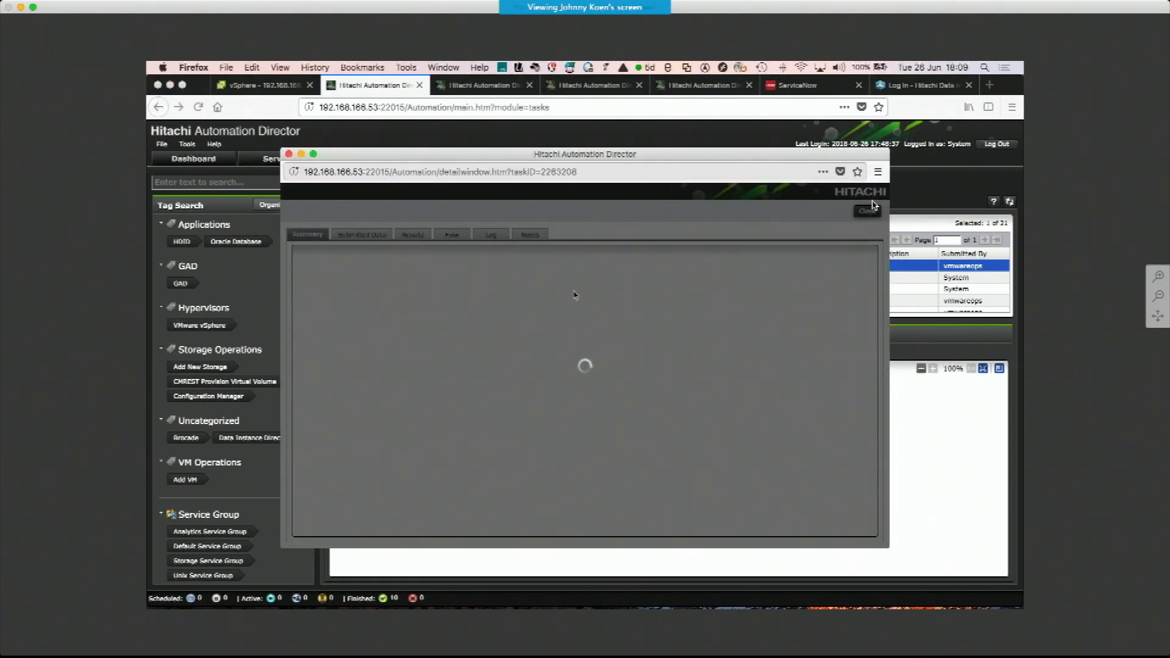
click(492, 237)
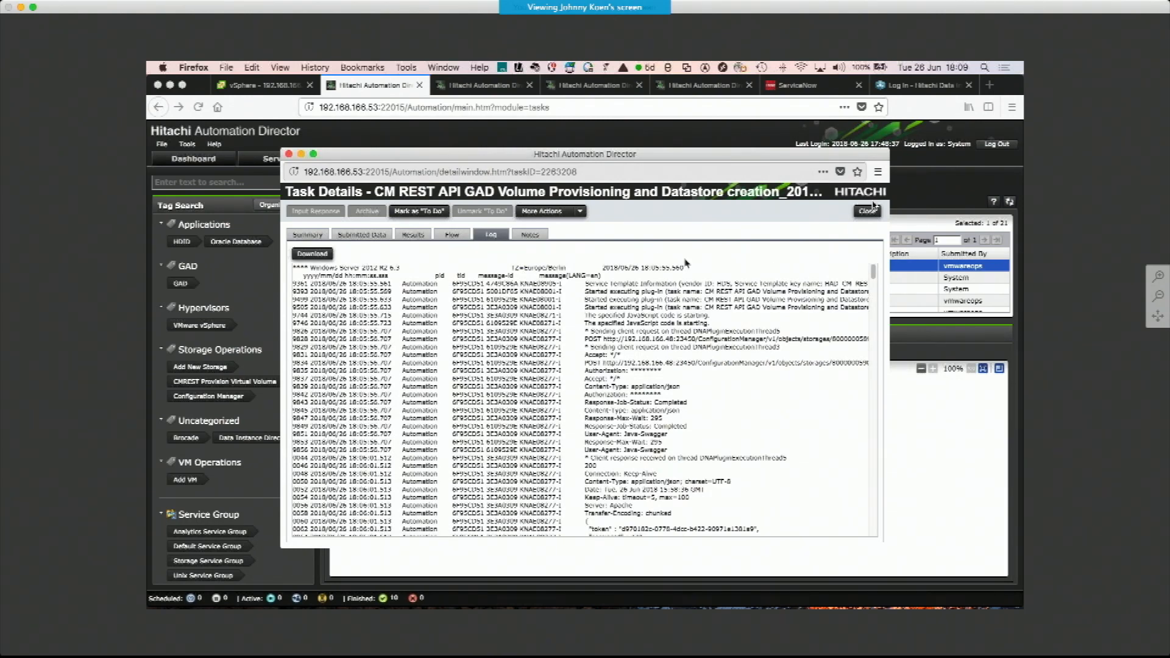
click(873, 208)
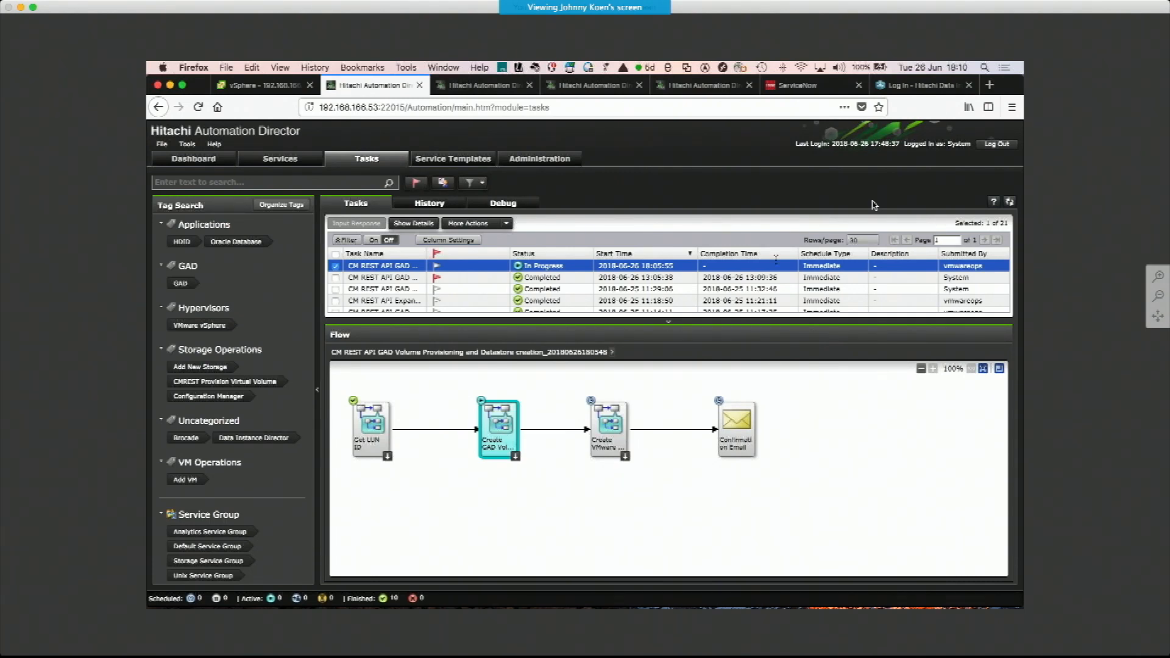
Check the operator's completed task and review the datastore name, LUN path and size in the confirmation email
click(292, 160)
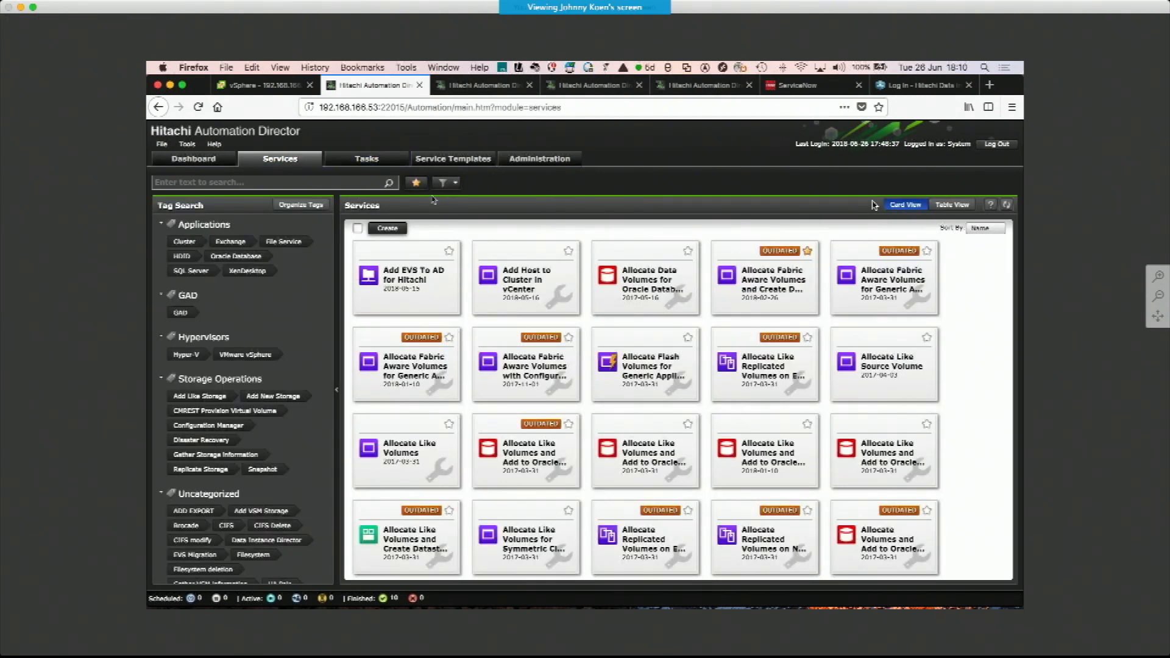
click(482, 86)
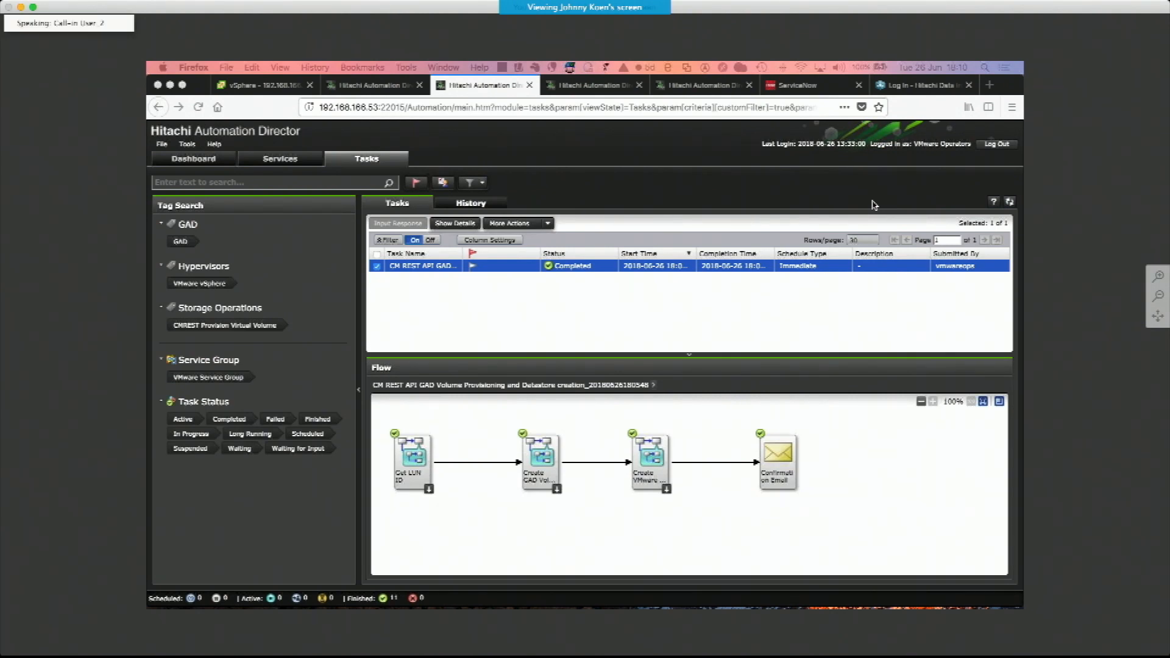
key(super+Tab)
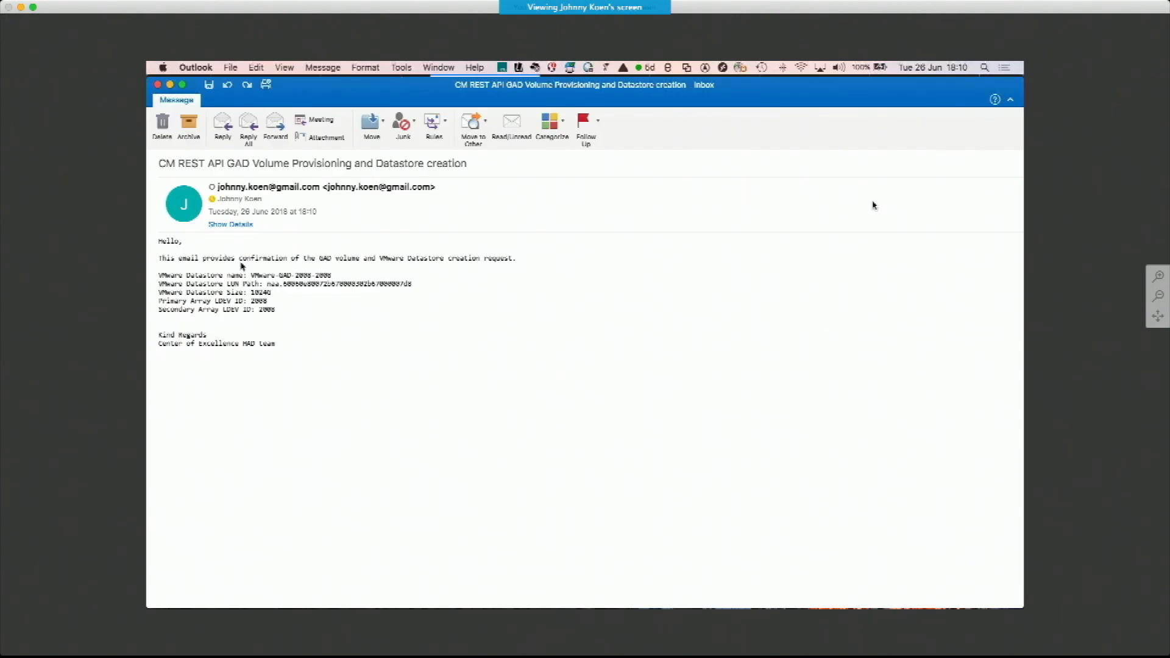
triple_click(274, 258)
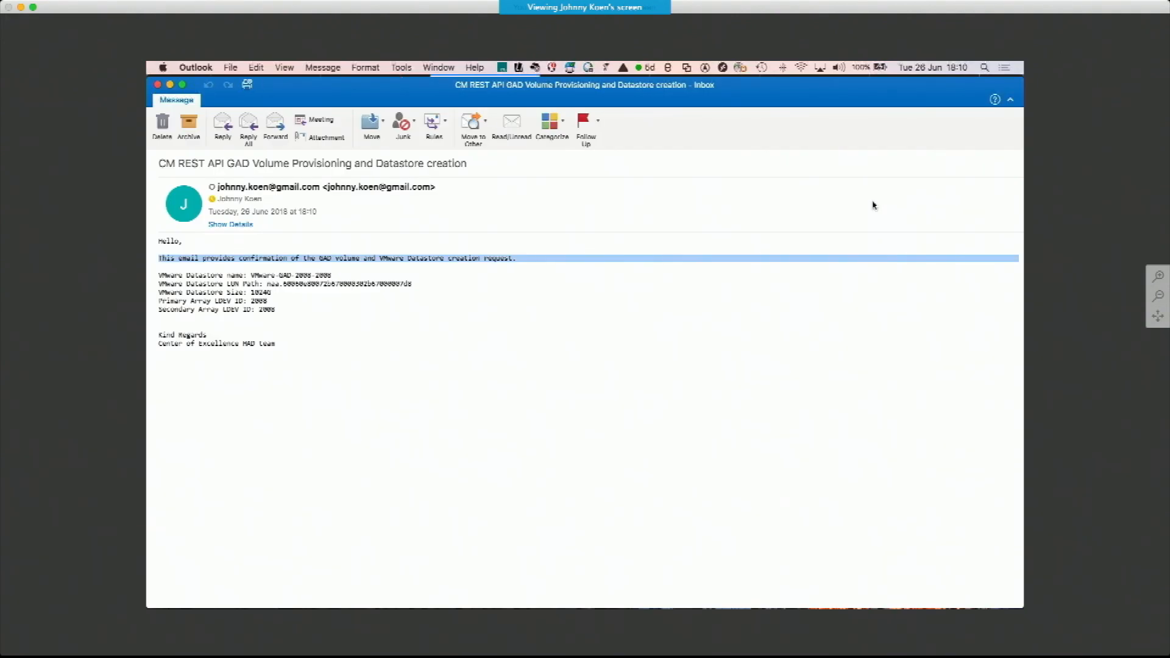
click(874, 206)
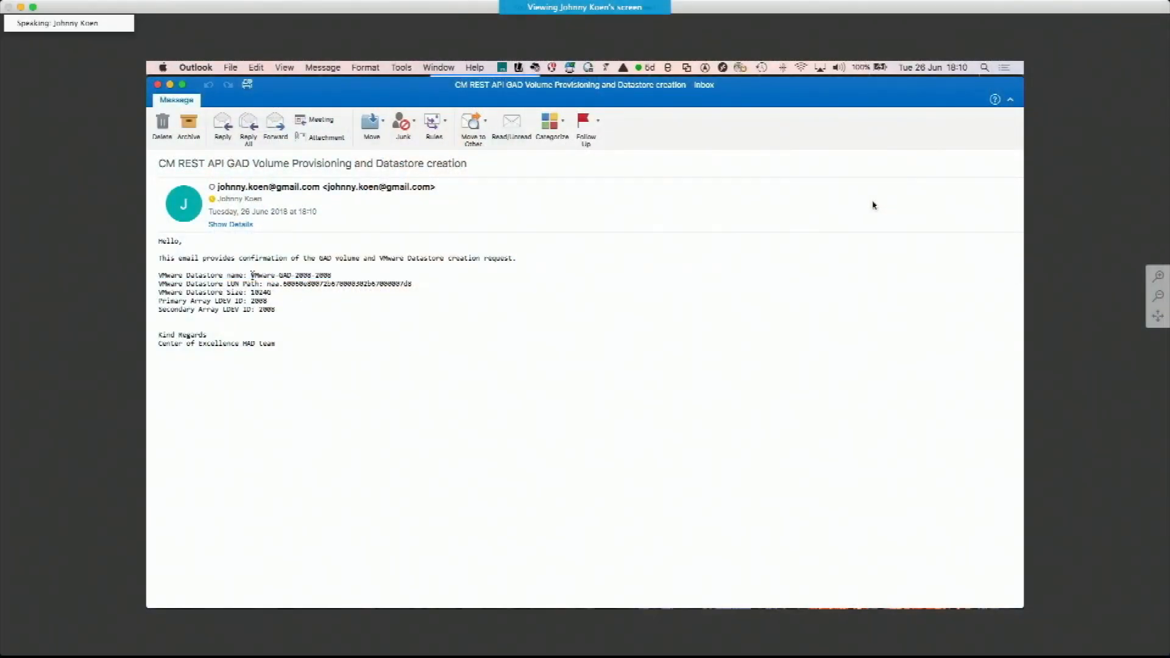
drag(253, 276, 339, 277)
triple_click(298, 284)
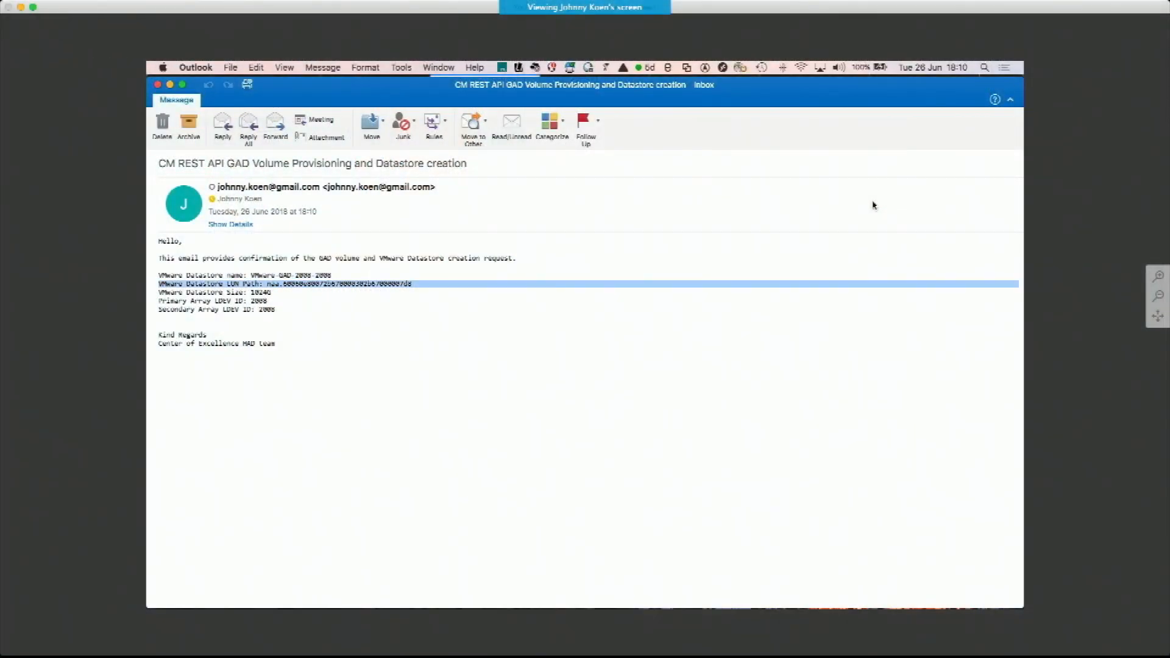
double_click(261, 292)
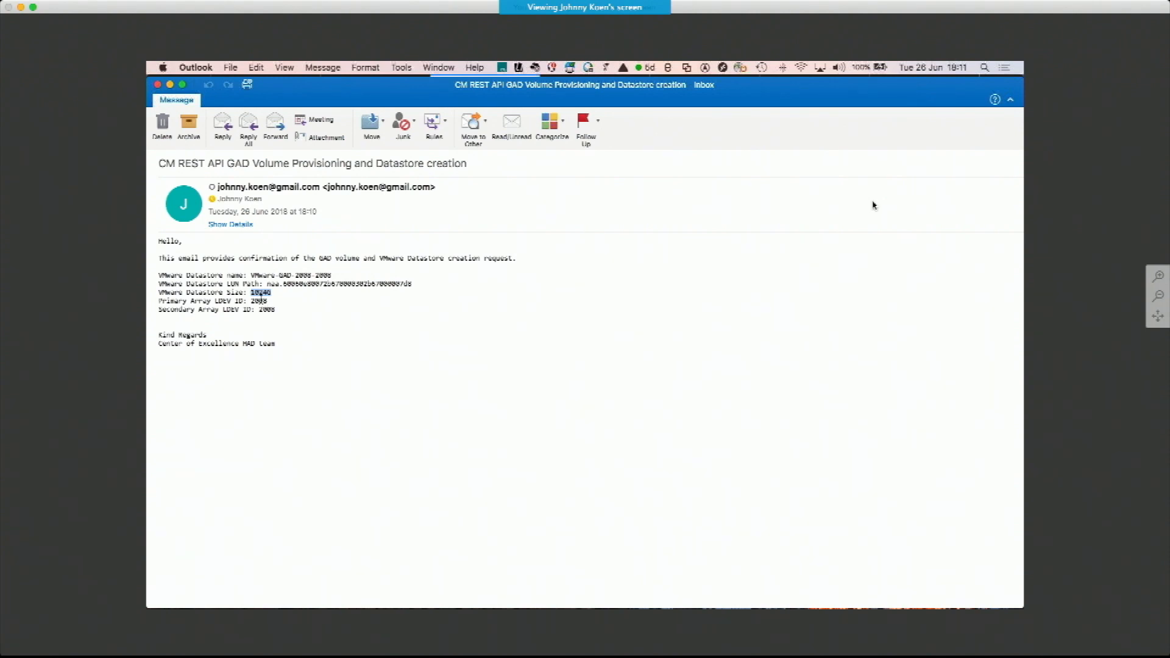
In vSphere, compare the datastores listed on GAD Cluster hosts 192.168.166.131 and 192.168.166.111
click(157, 84)
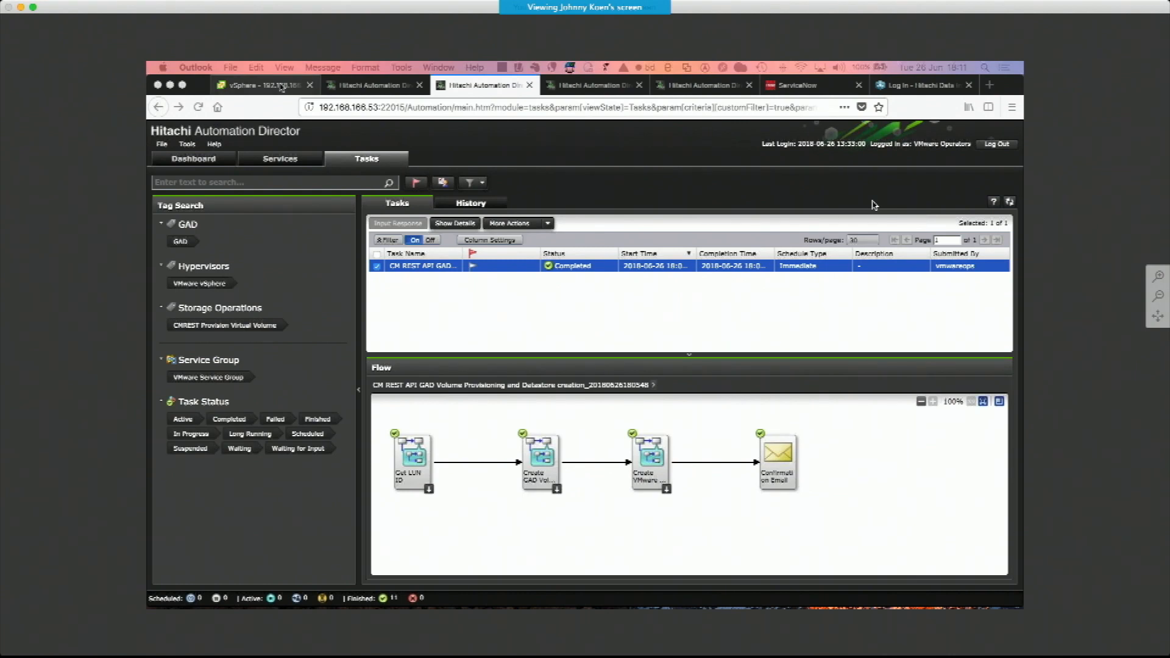
click(281, 87)
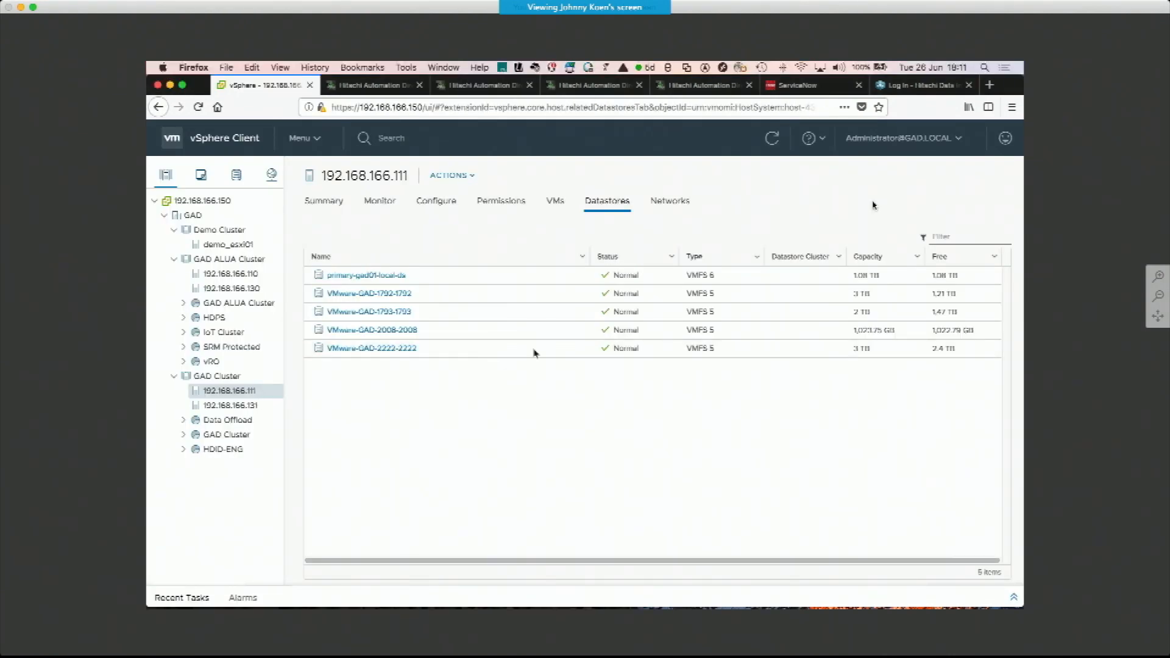
click(247, 406)
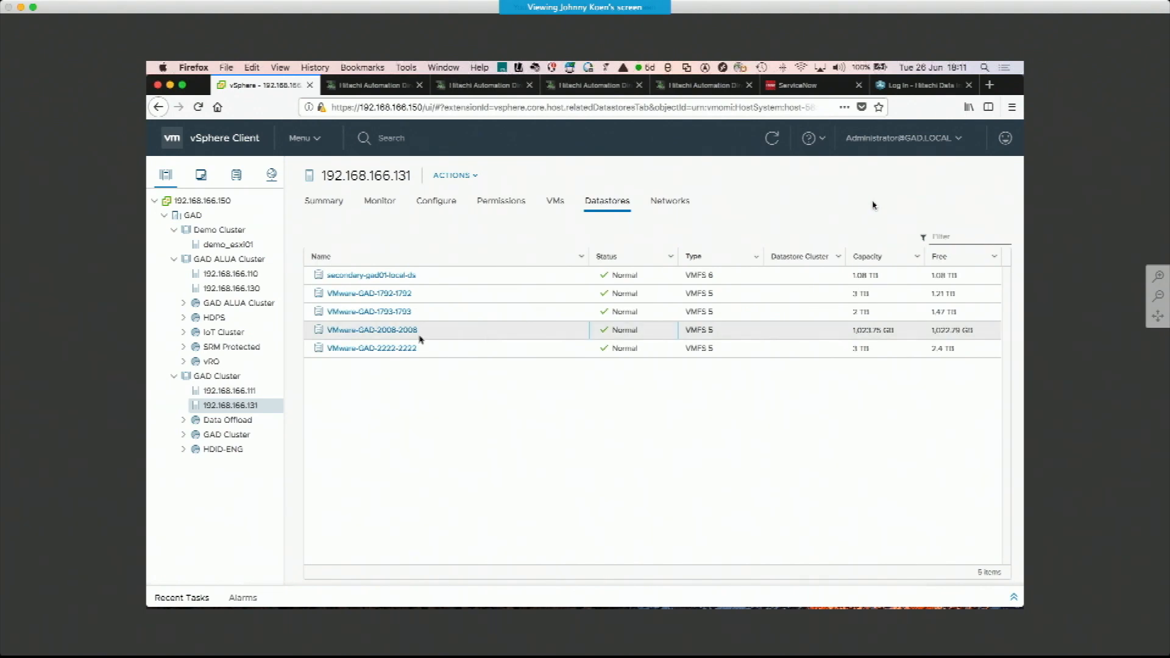
click(253, 392)
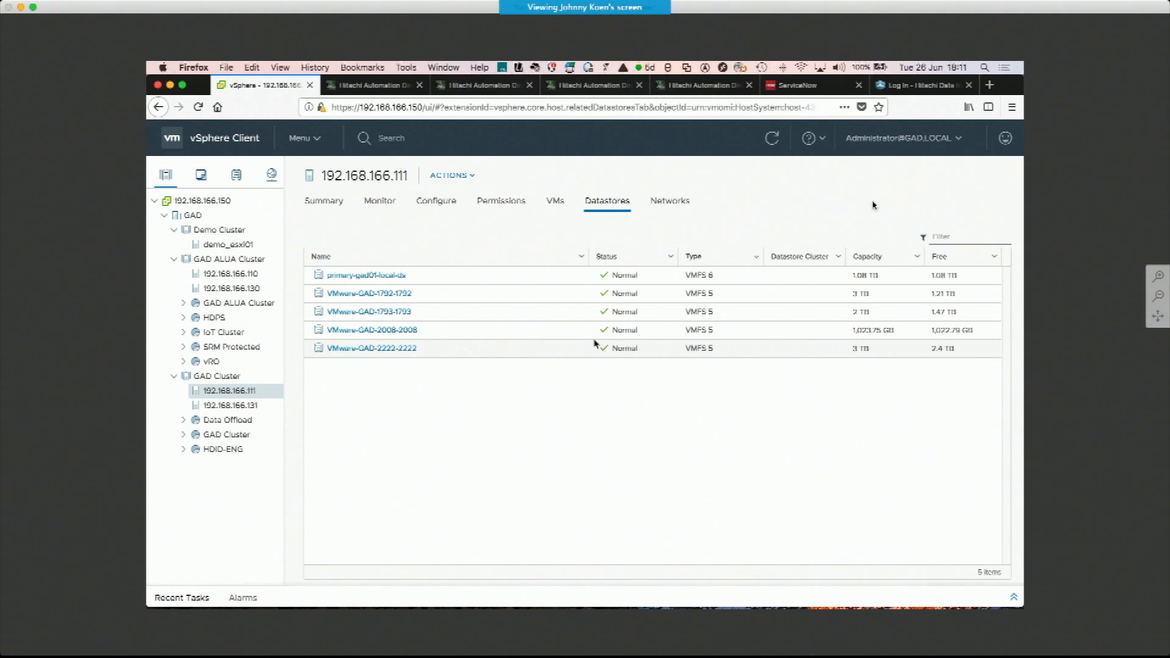
As the operator, start a request for the CM REST API Expand GAD Volume service
click(474, 85)
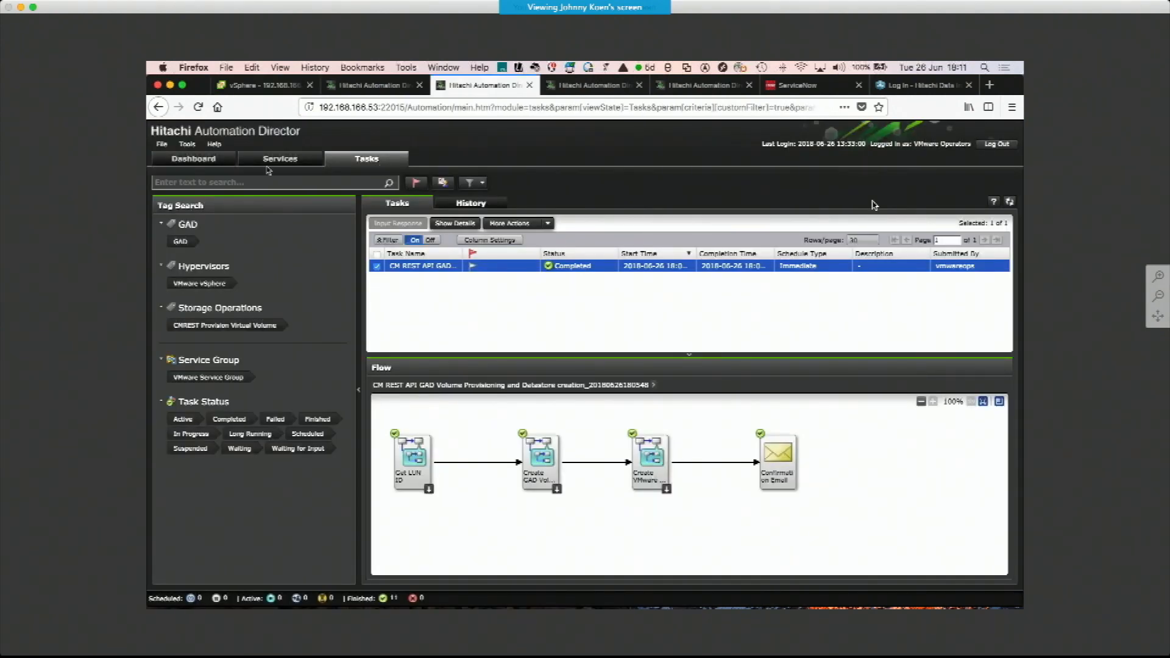
click(273, 160)
click(457, 290)
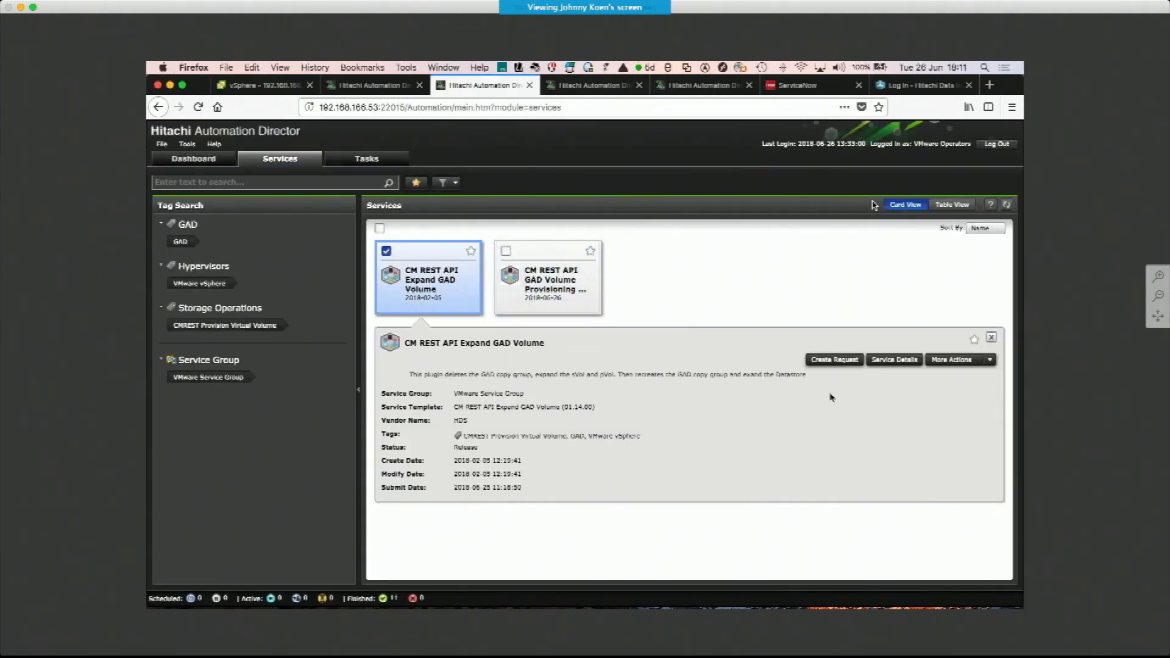
click(835, 360)
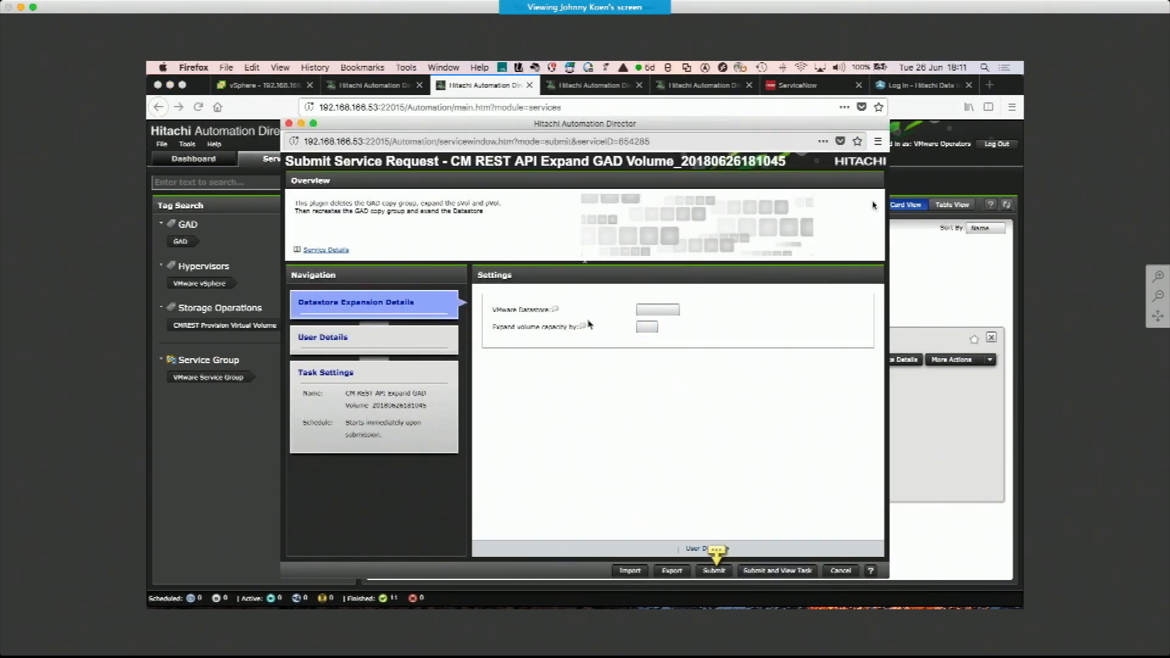
mouse_move(589, 325)
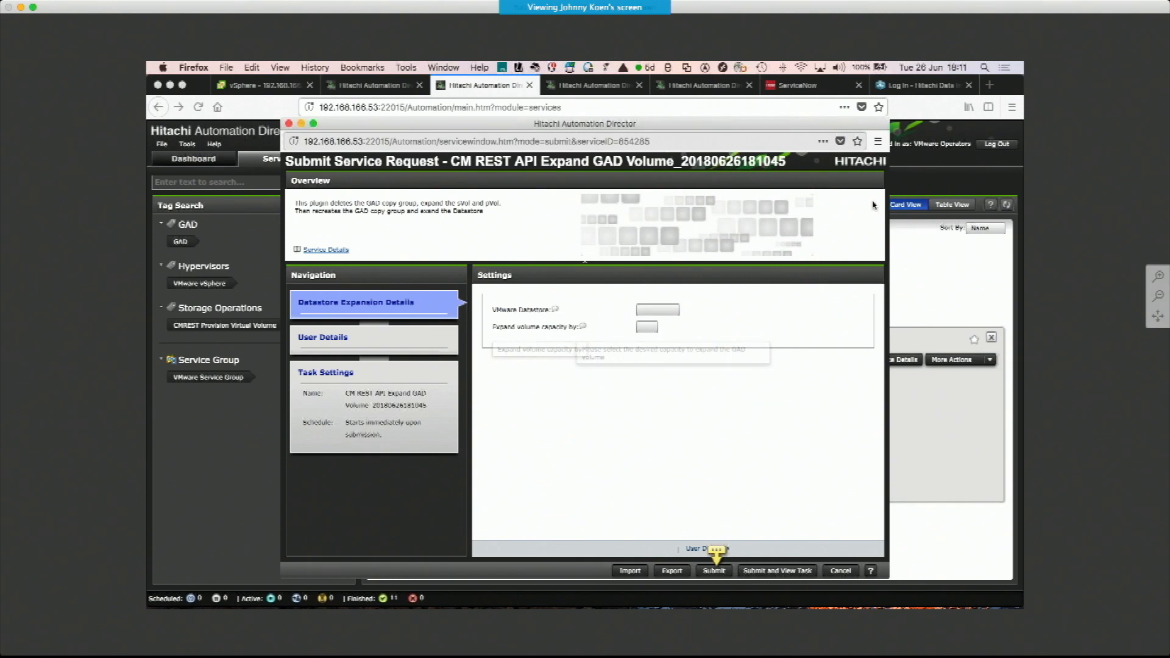
Review the request's user details and the task settings' schedule type options
click(418, 339)
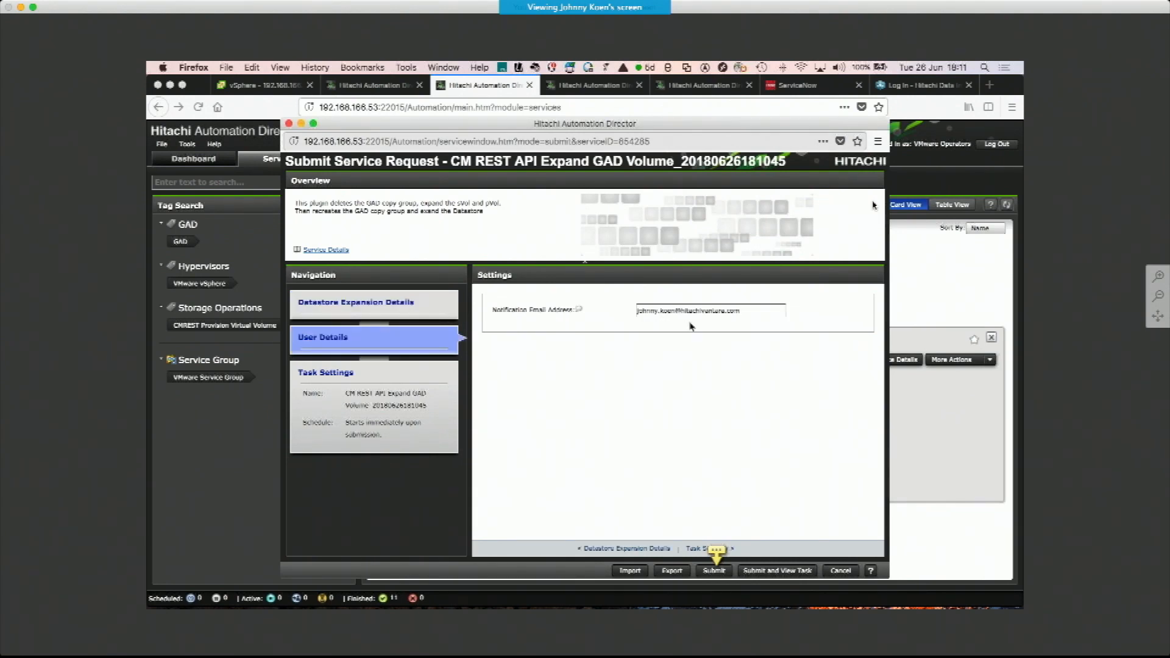
click(358, 371)
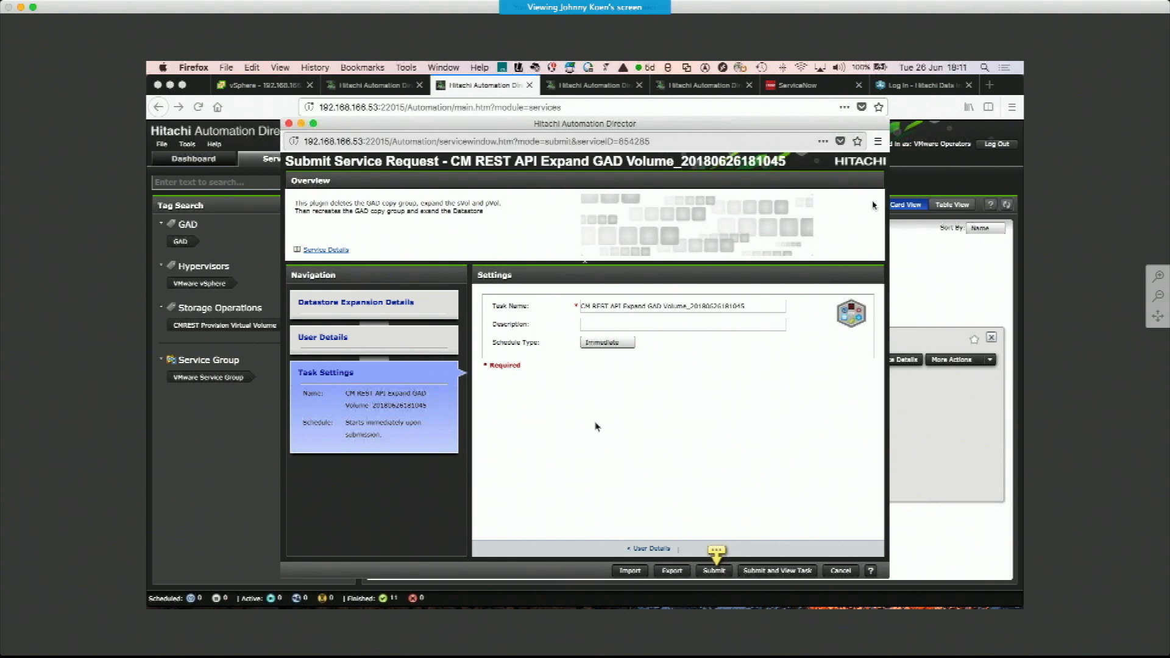
click(608, 345)
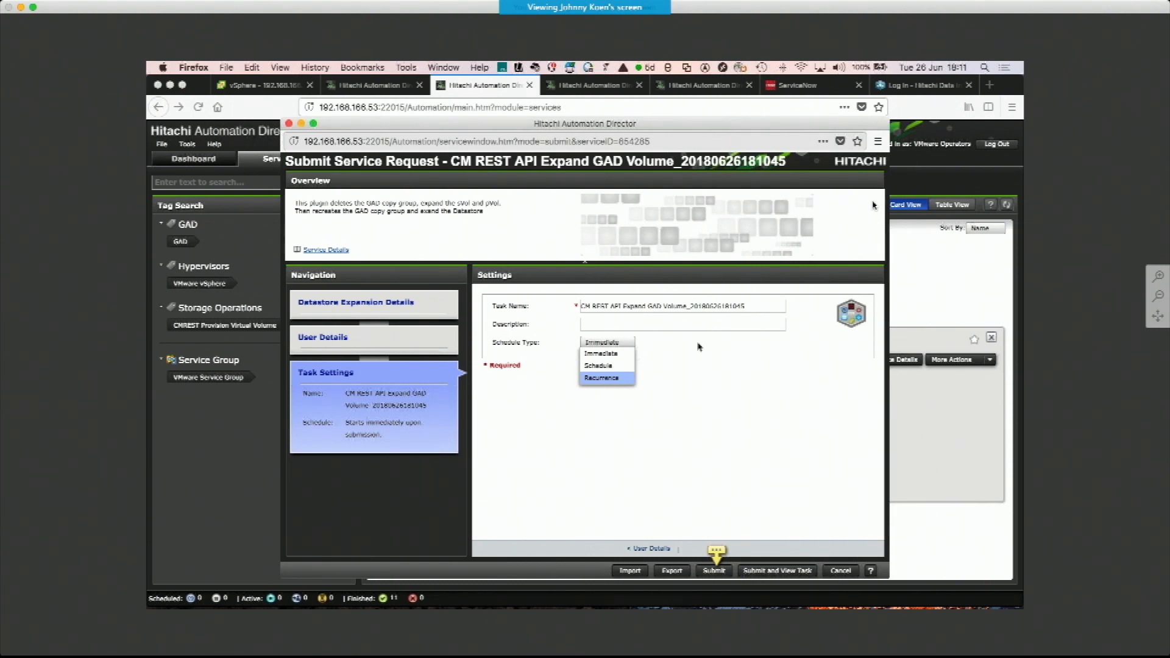
click(724, 346)
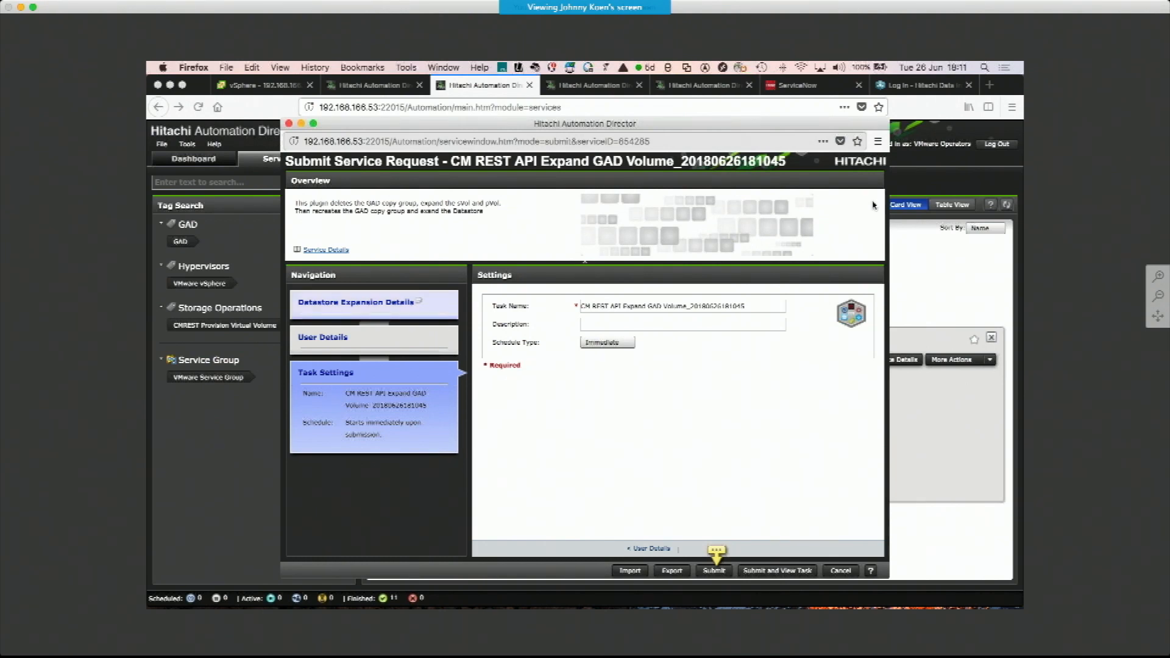
Choose datastore VMware-GAD-2008-2008, expand its capacity by 1024G, and submit the request to view the task
click(417, 303)
click(710, 310)
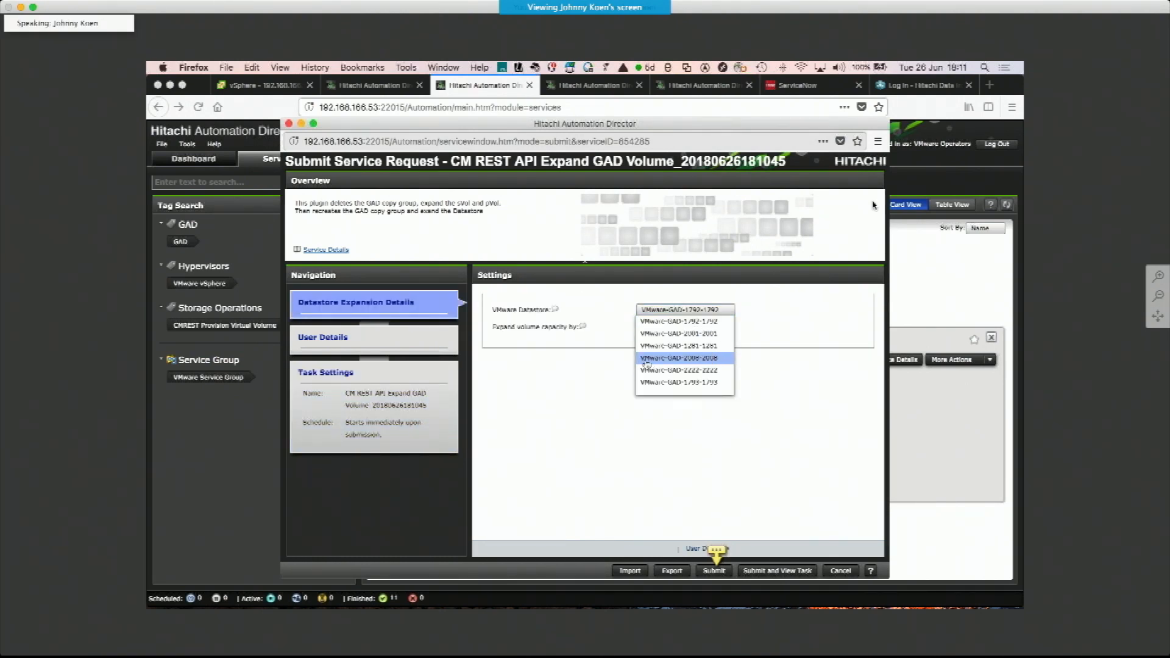
click(687, 360)
click(647, 335)
click(650, 352)
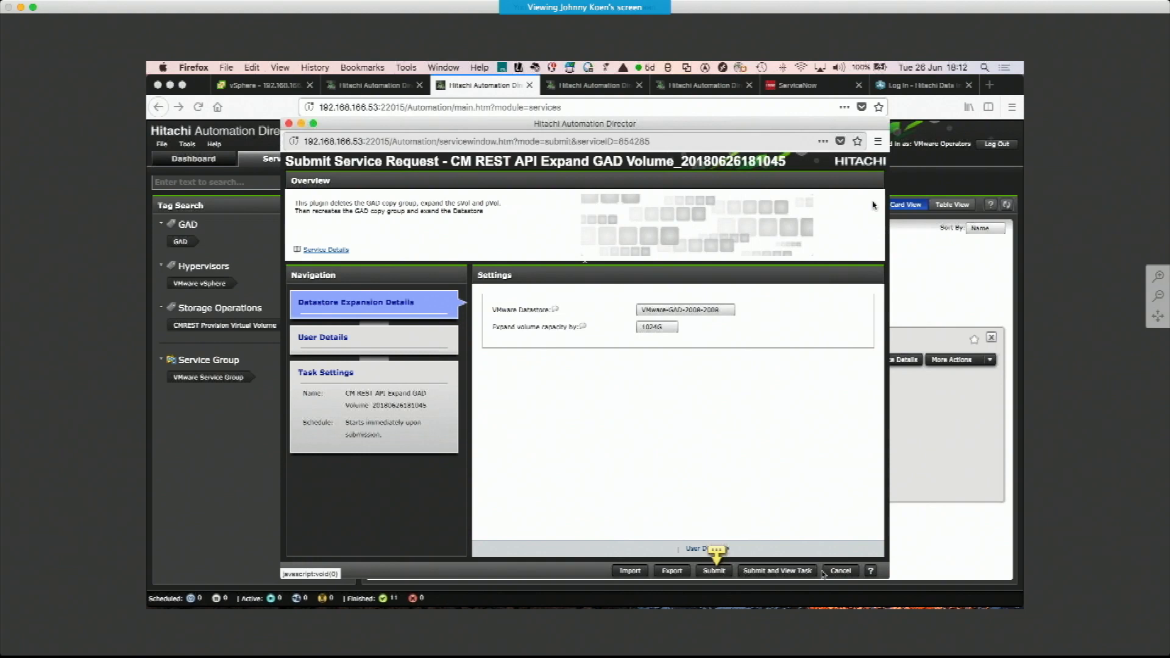
click(778, 570)
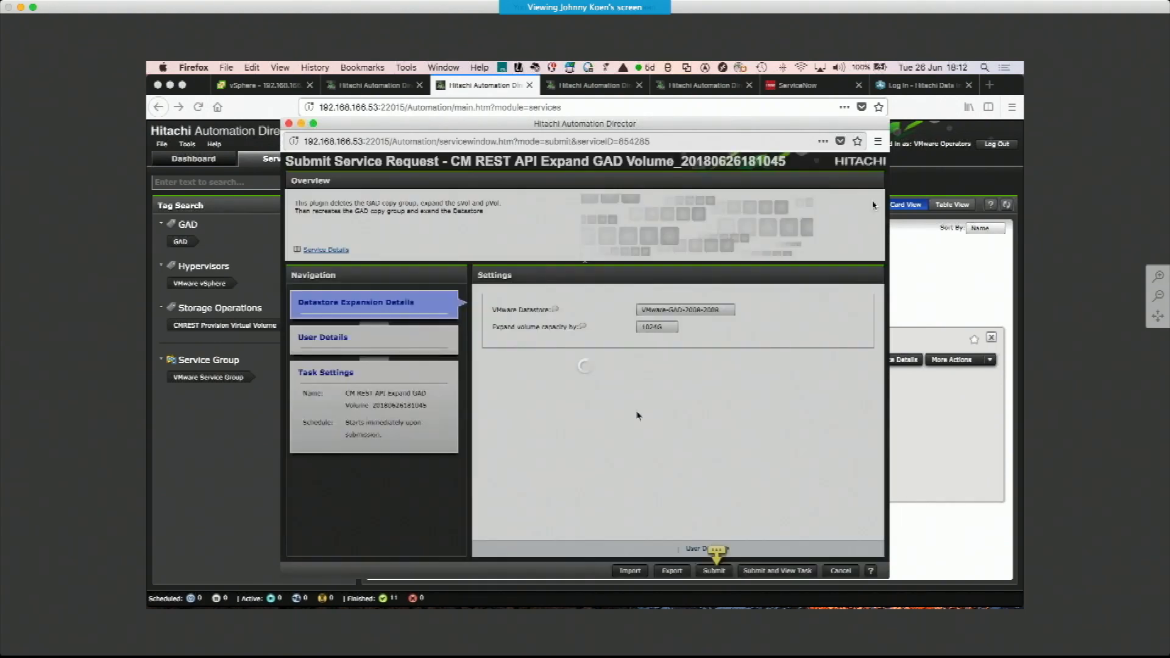
click(634, 408)
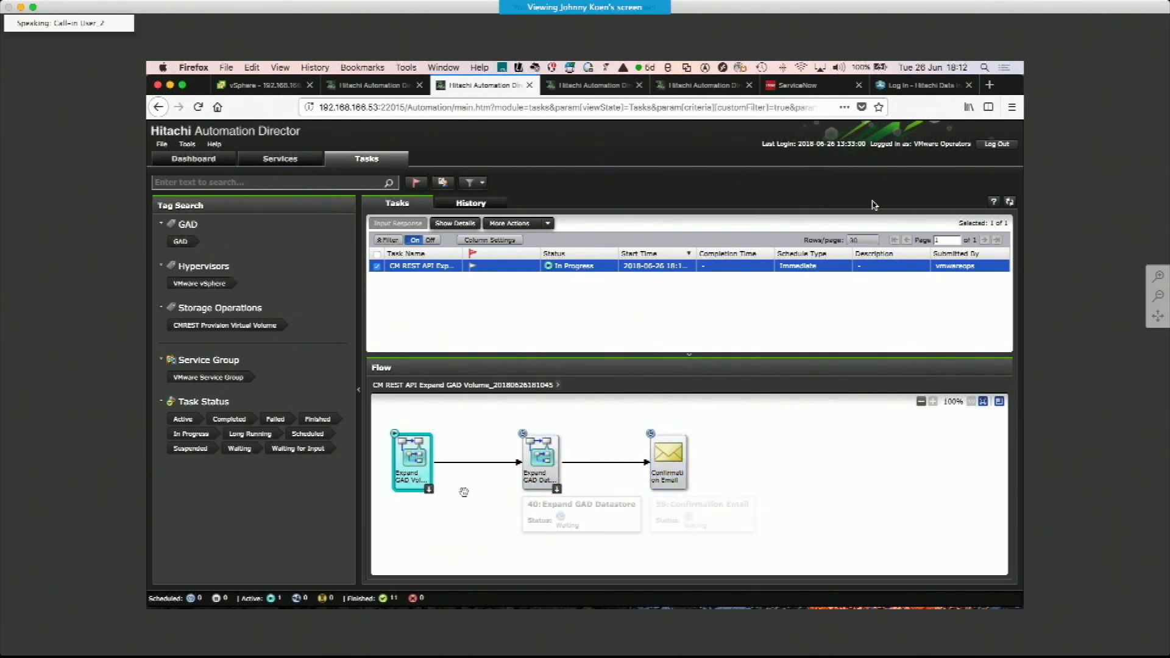
Inspect the running task's Expand GAD Volume and Expand GAD Datastore sub-flows
double_click(412, 467)
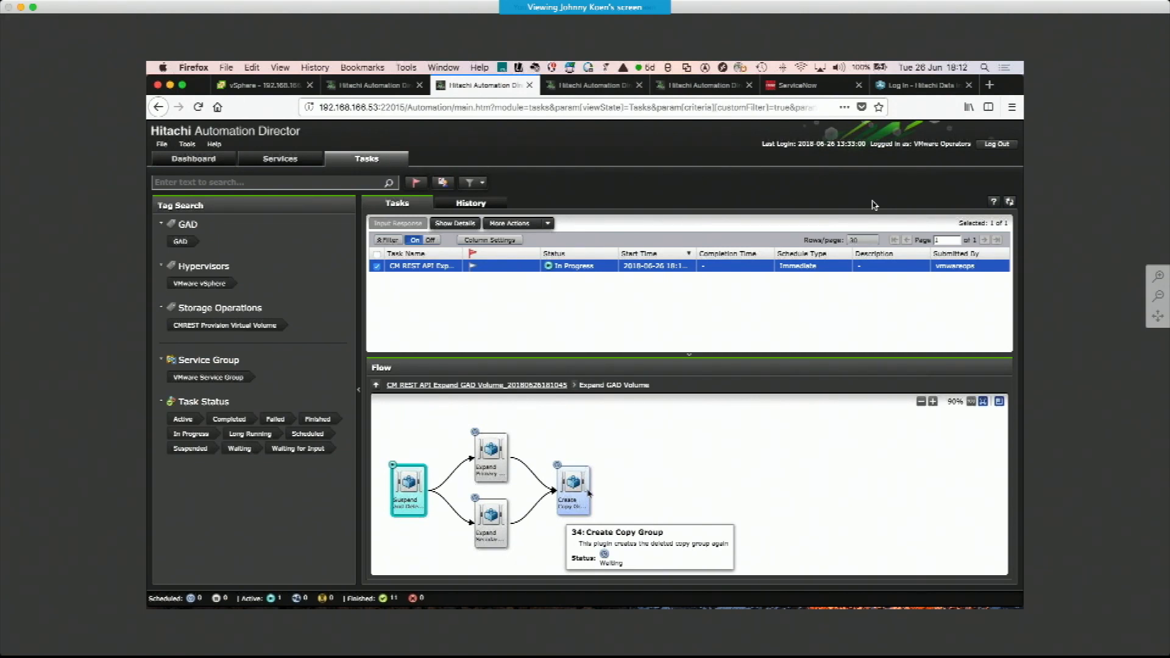
click(376, 384)
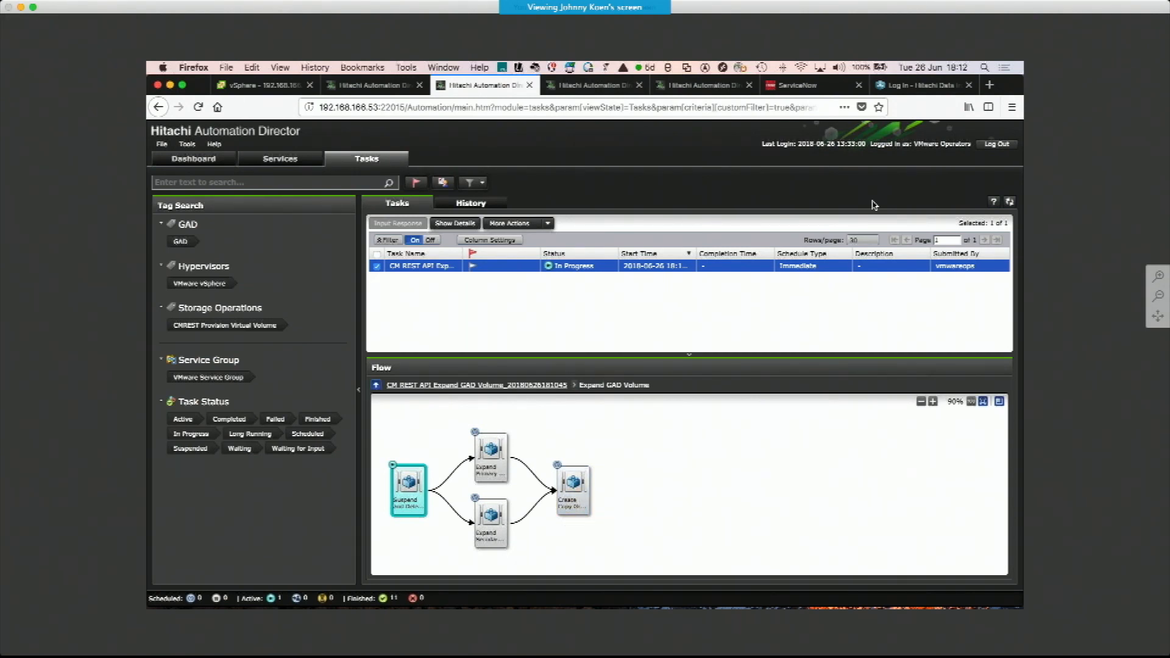
double_click(548, 485)
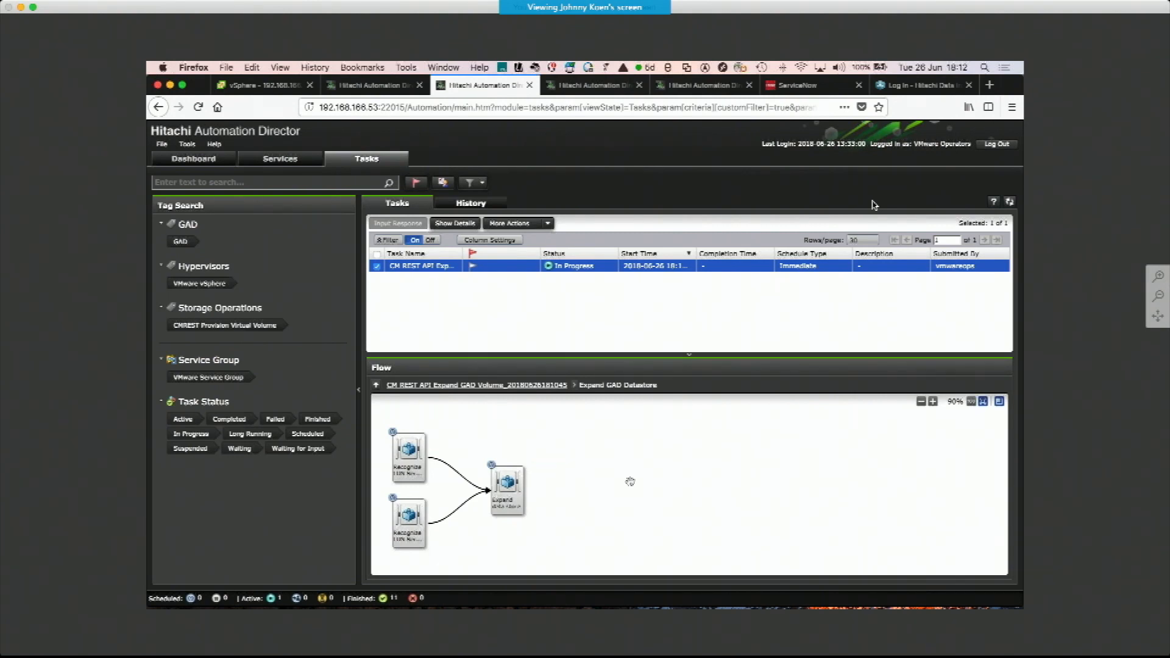
click(451, 385)
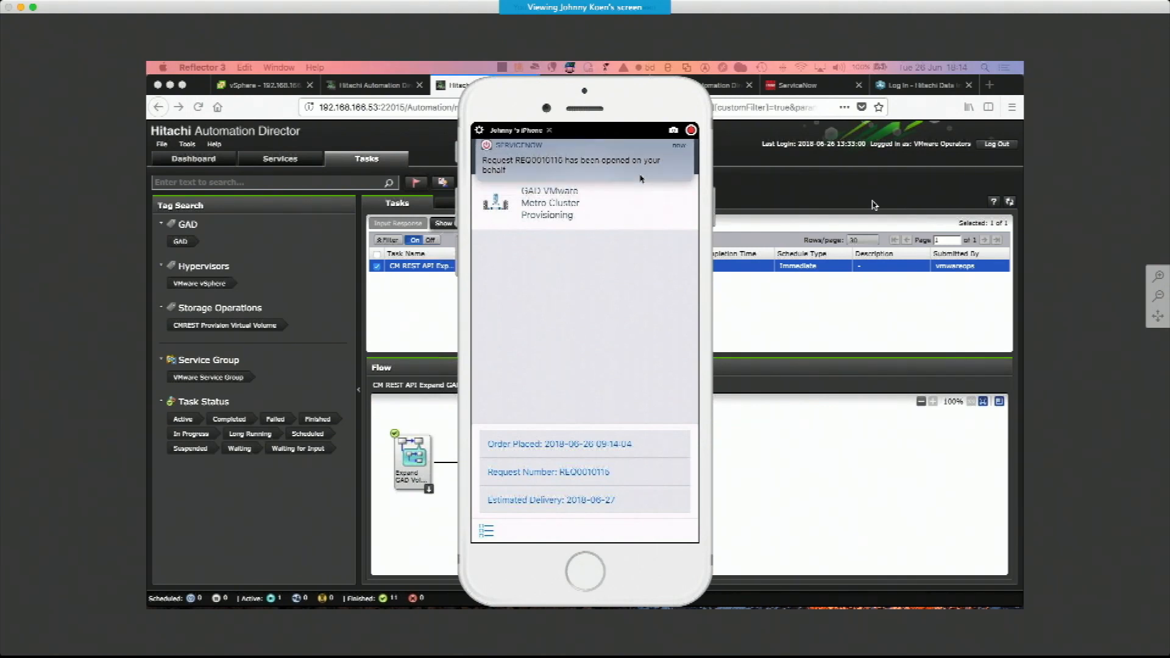
Open My Approvals in ServiceNow and approve the pending GAD VMware Metro Cluster provisioning request with the comment "ok"
click(816, 306)
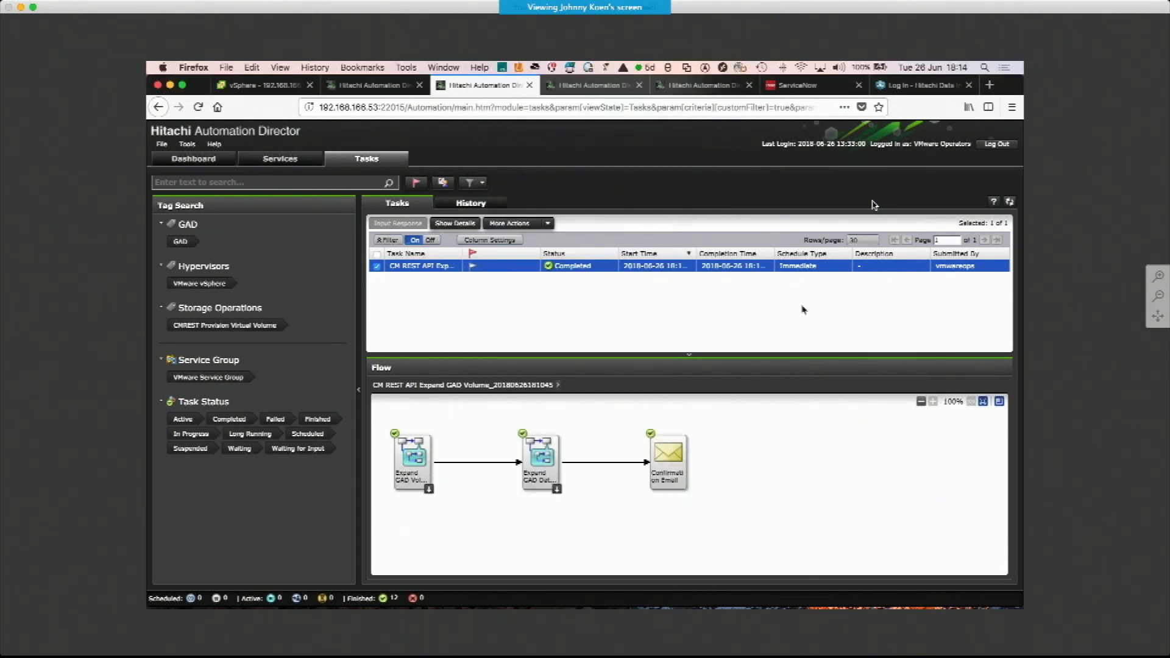
click(810, 88)
click(279, 260)
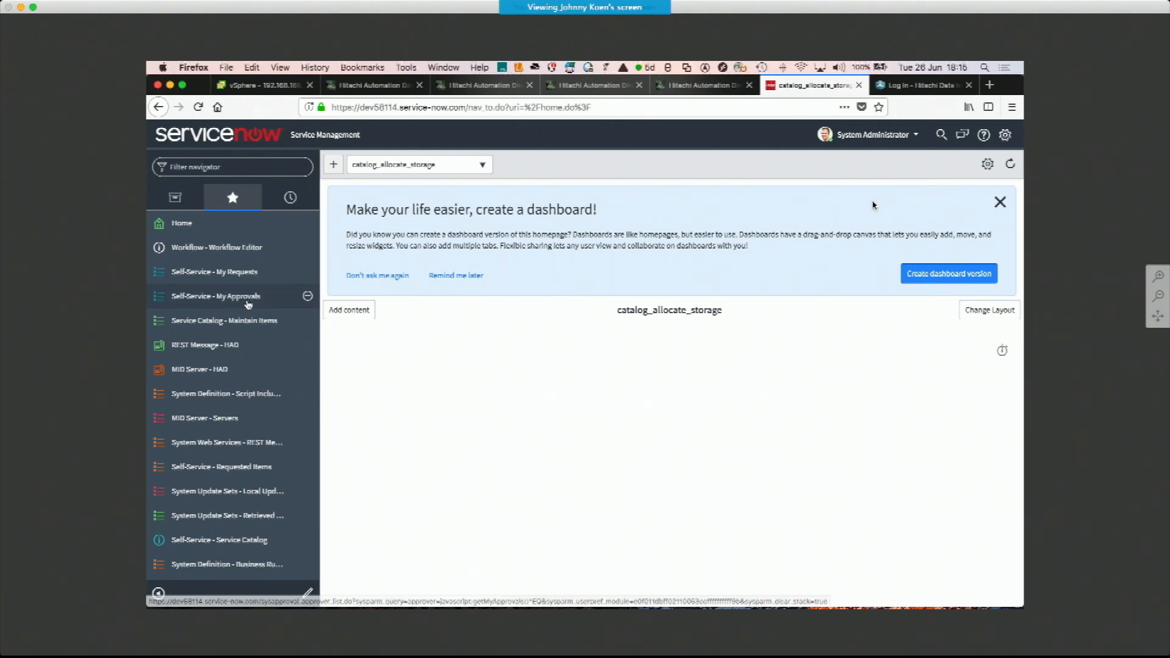
click(248, 304)
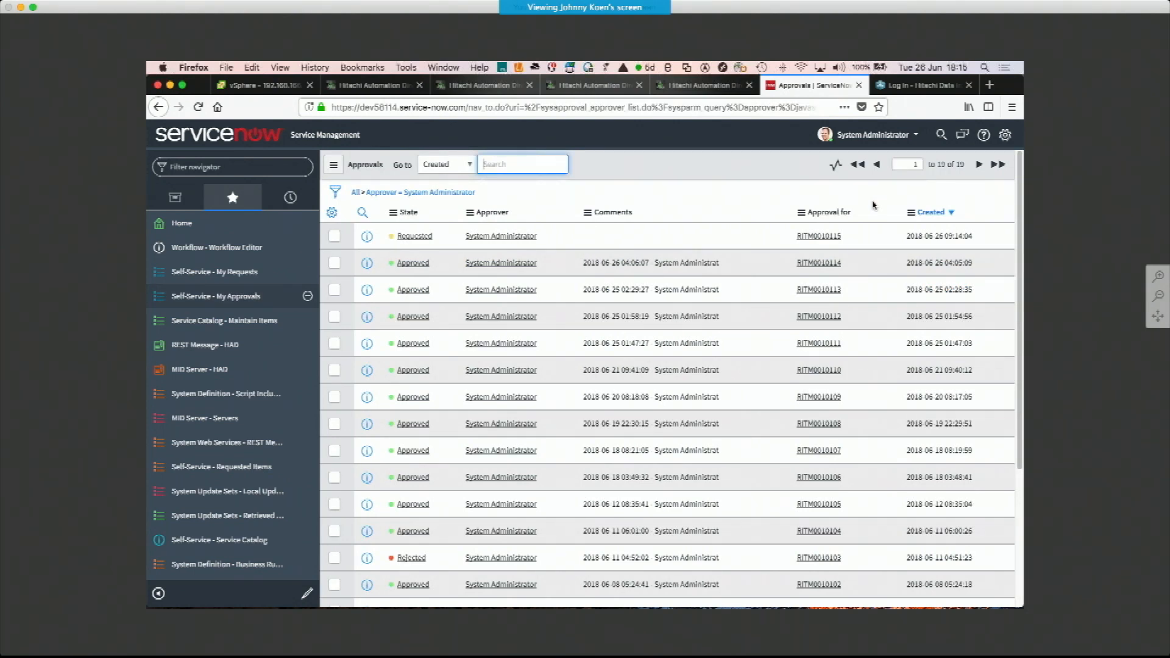
click(424, 240)
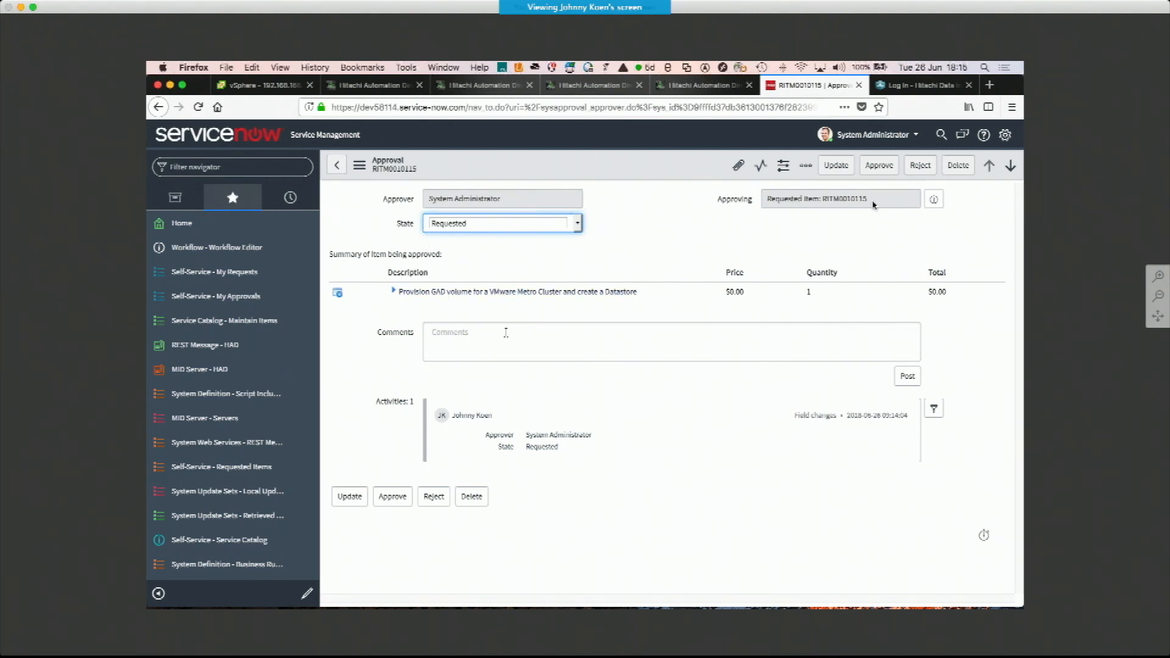
click(505, 333)
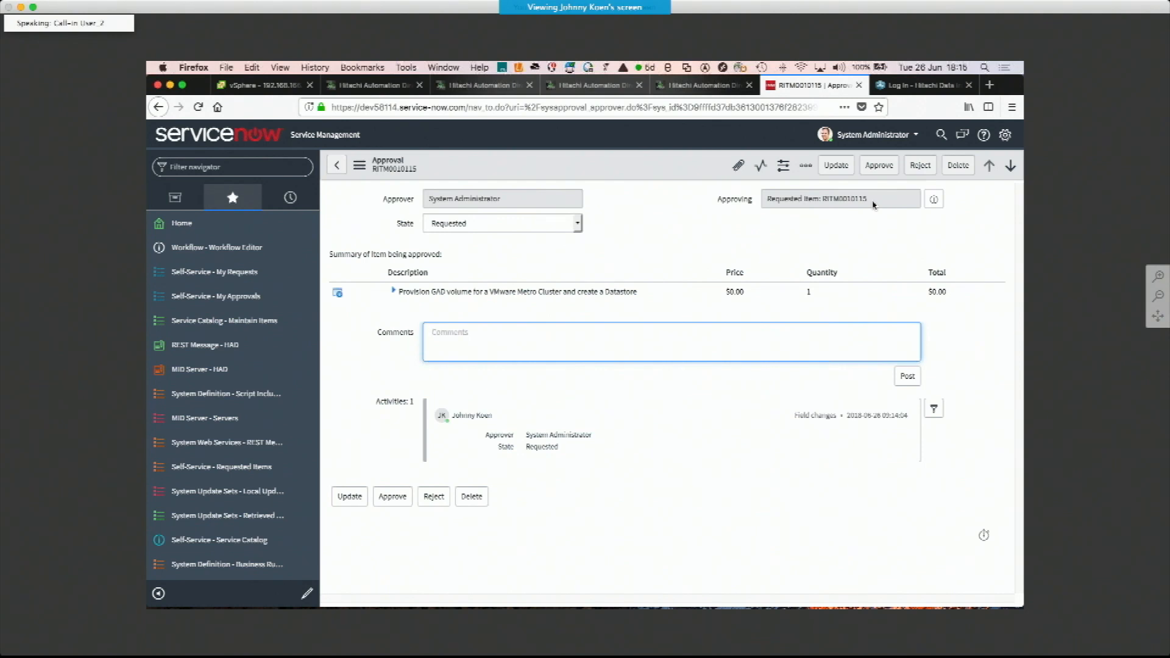
text(ok)
click(403, 497)
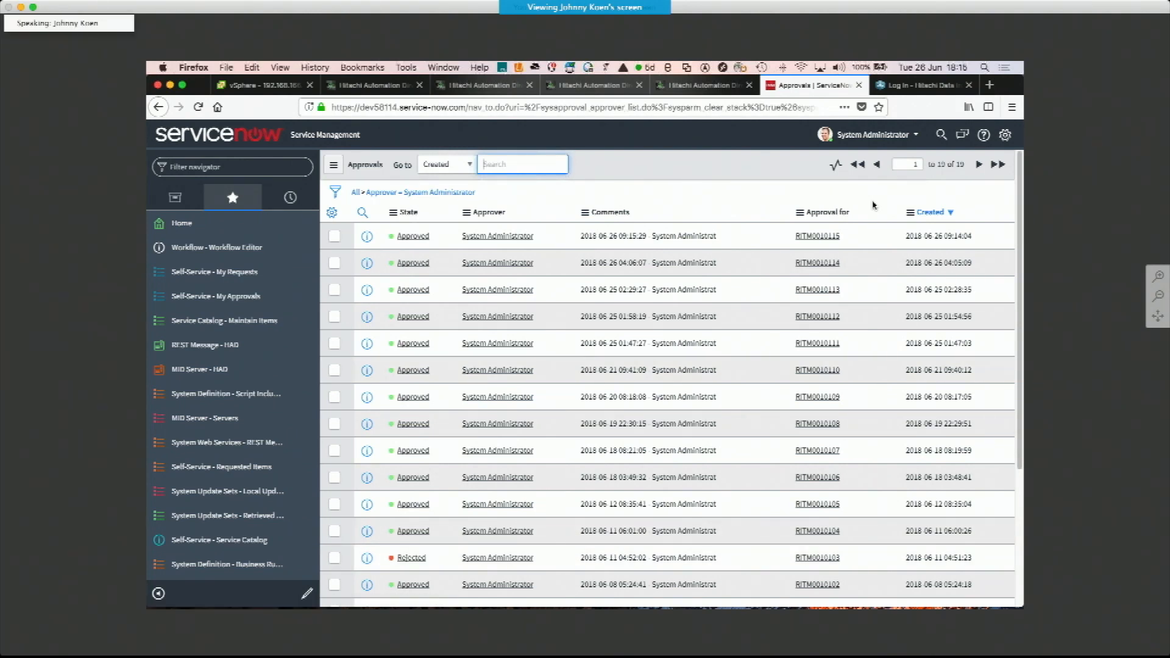
Log in to Automation Director as the system user and open the in-progress CM REST API GAD Volume Provisioning task's flow
click(729, 588)
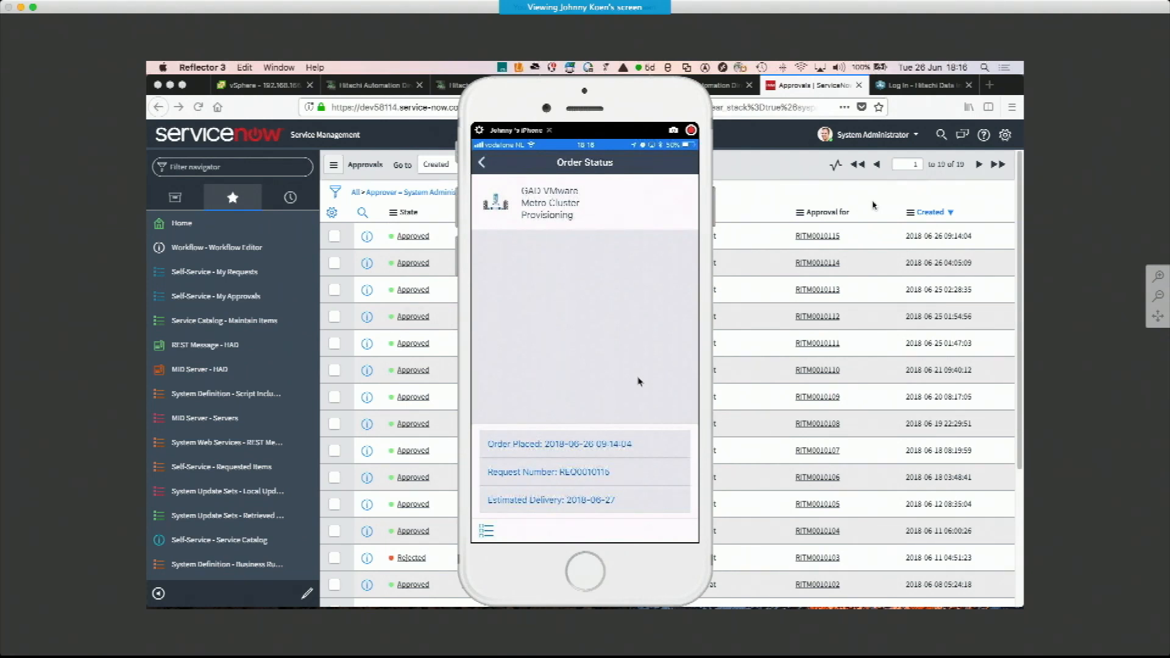
click(771, 189)
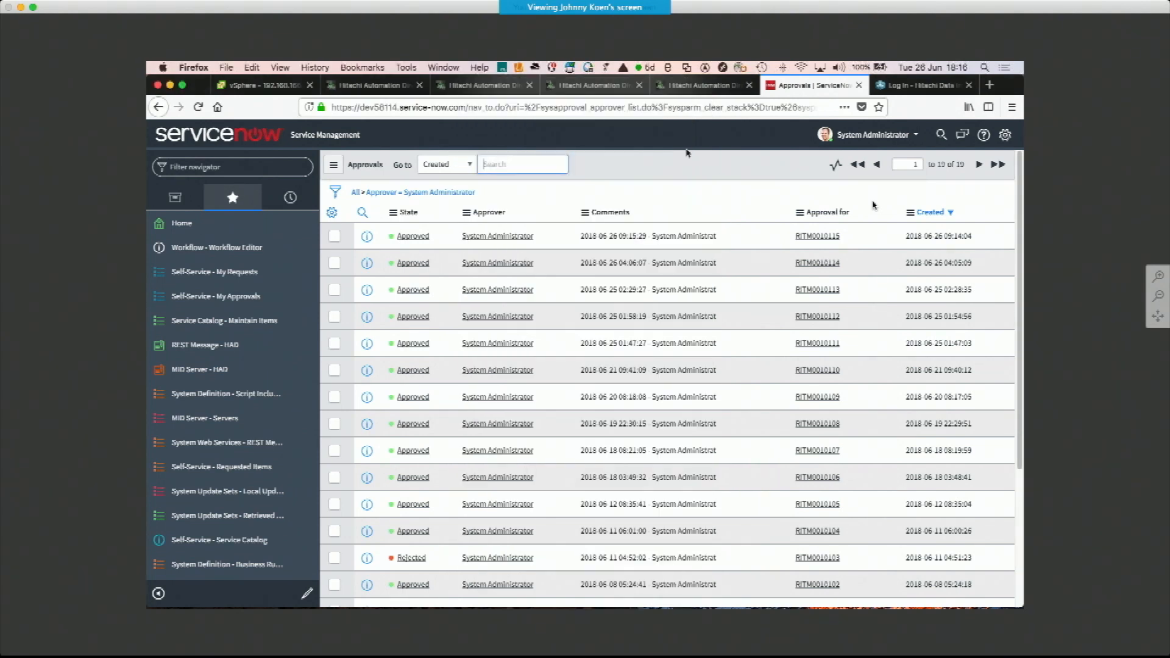
click(686, 86)
click(418, 282)
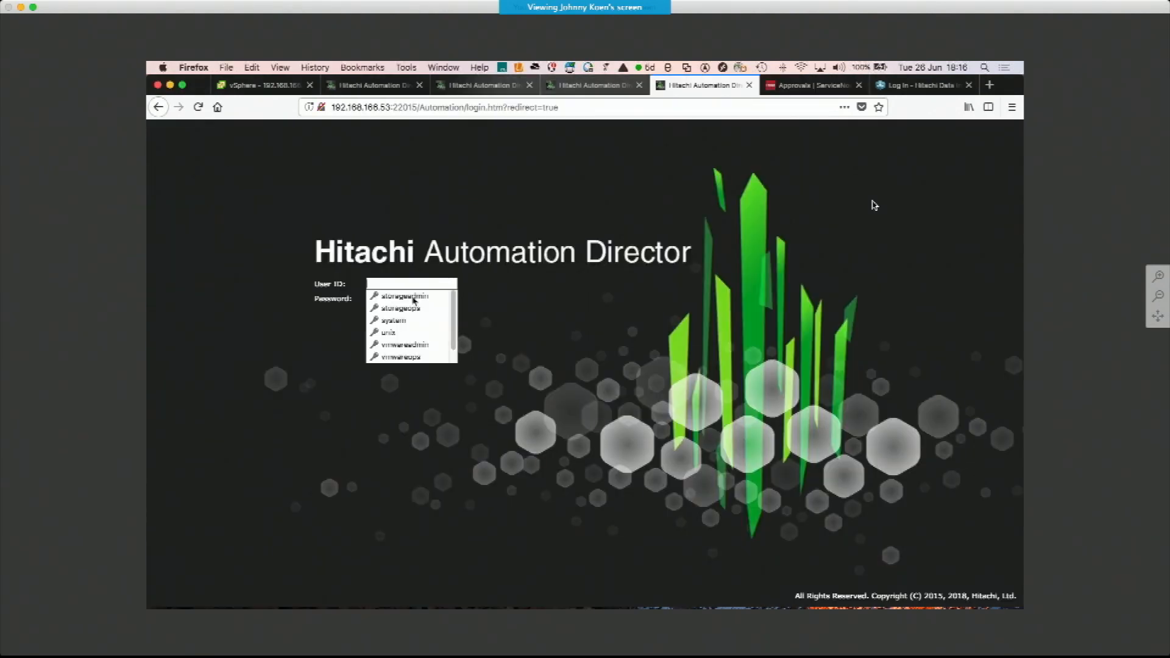
click(410, 321)
click(388, 313)
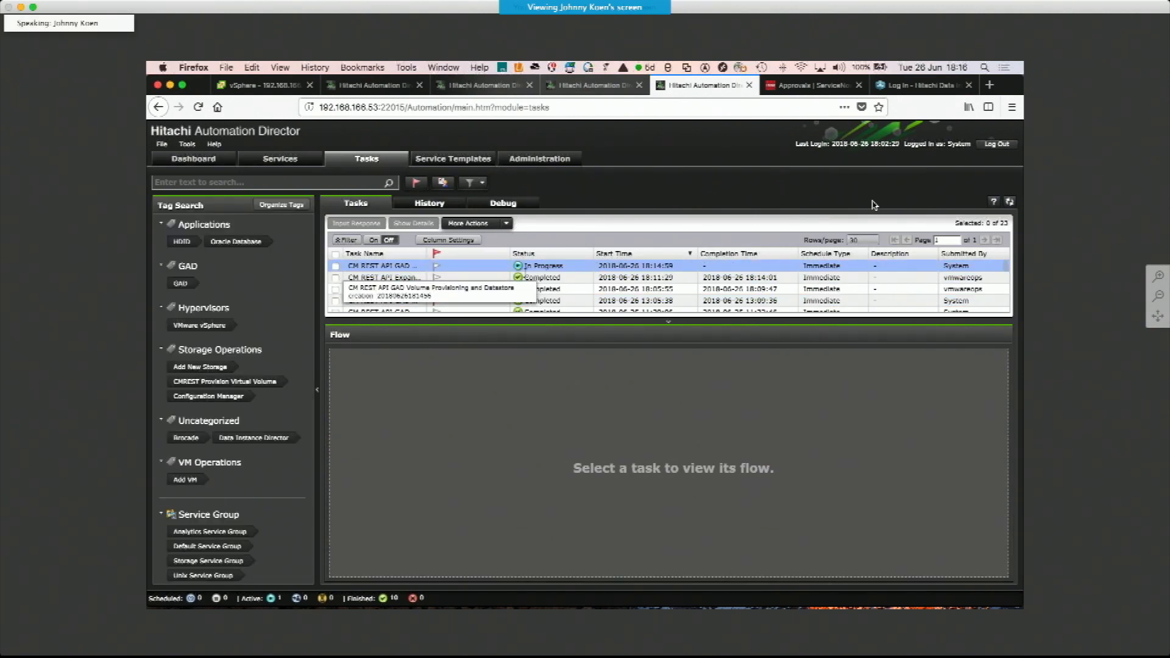
click(414, 269)
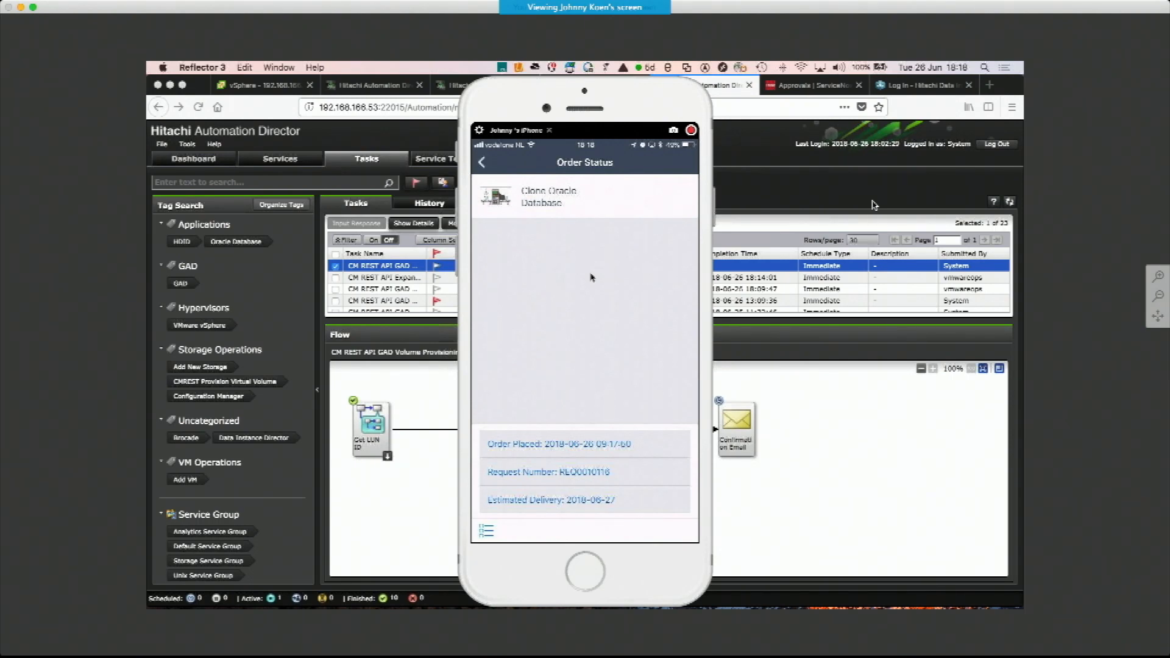
click(801, 378)
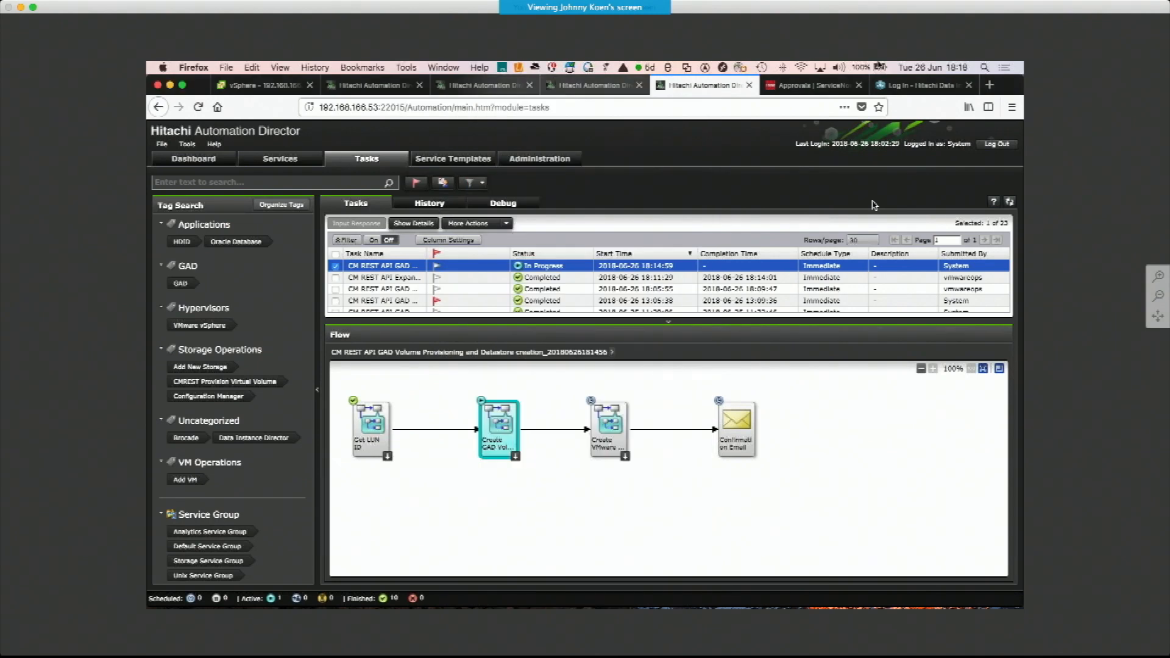
In ServiceNow My Approvals, approve the newest requested item with the comment "ok"
click(808, 89)
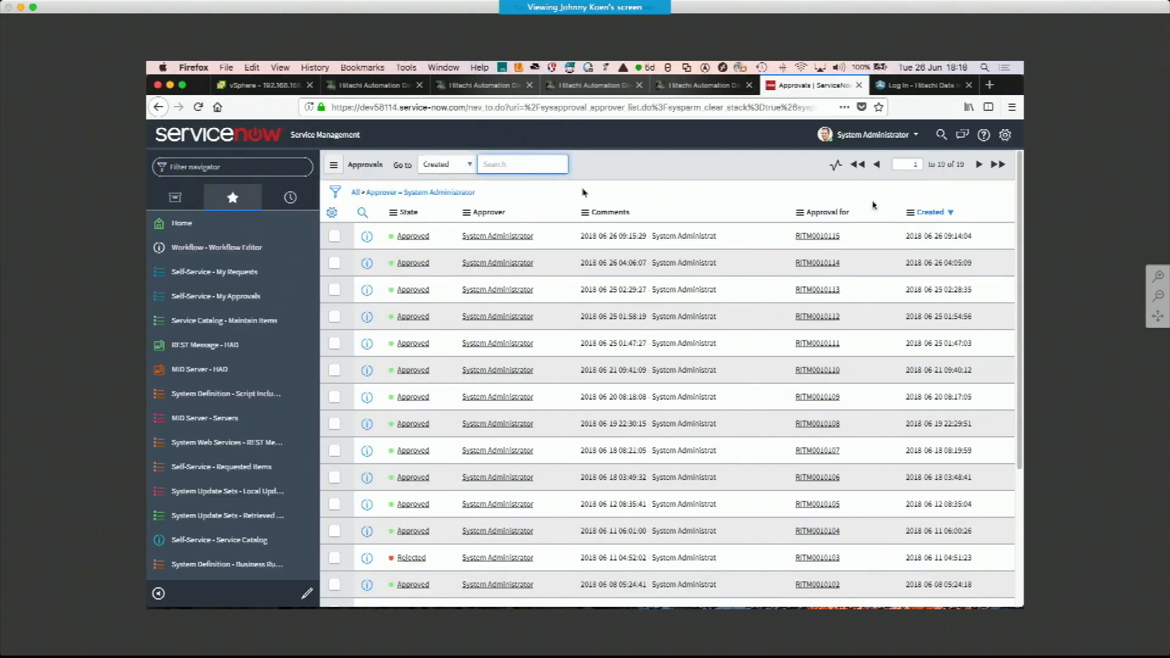
click(221, 296)
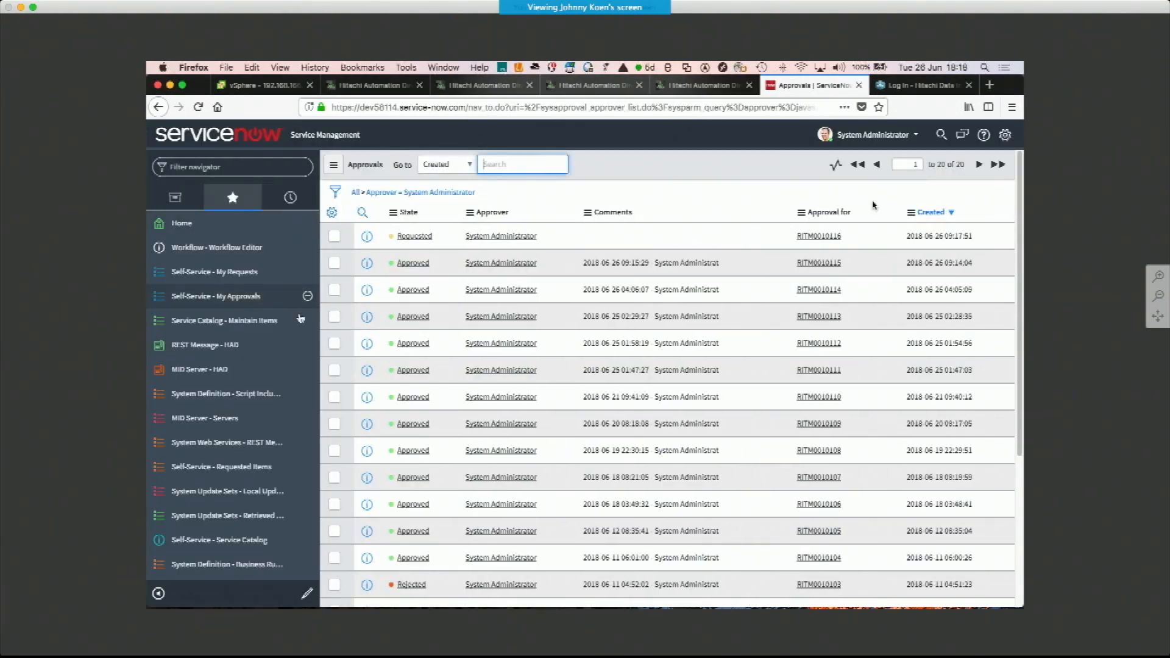
click(416, 236)
click(697, 345)
text(ok)
click(394, 498)
Open the Clone Oracle Database task's flow and inspect the steps of its VM Configuration sub-flow
click(375, 85)
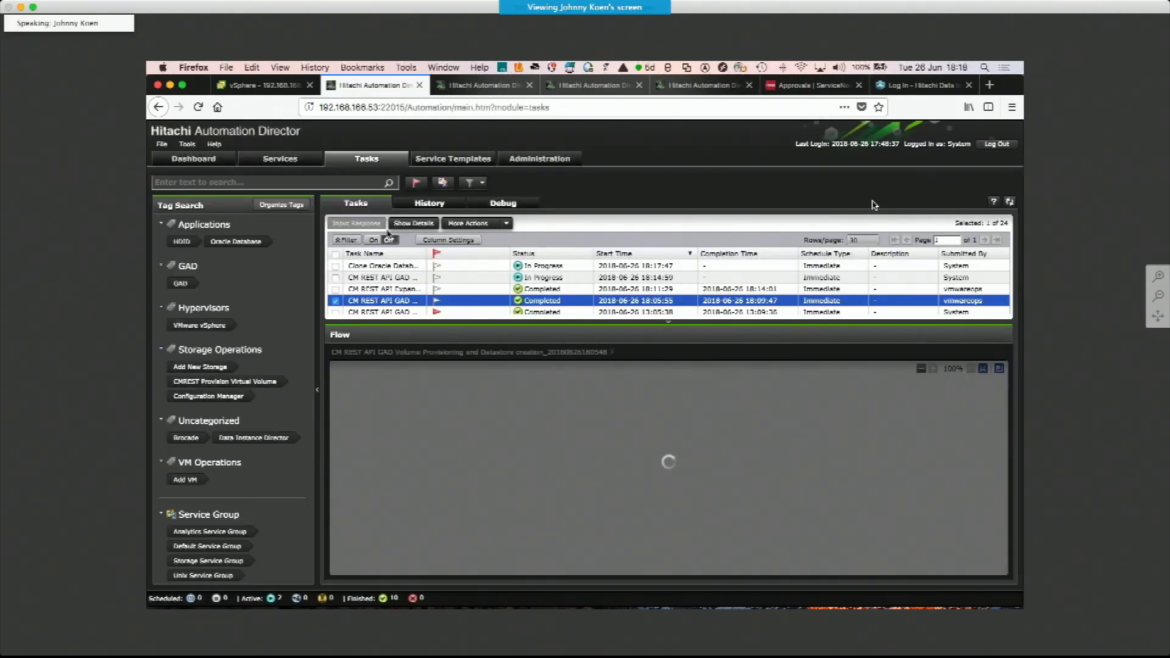
click(383, 266)
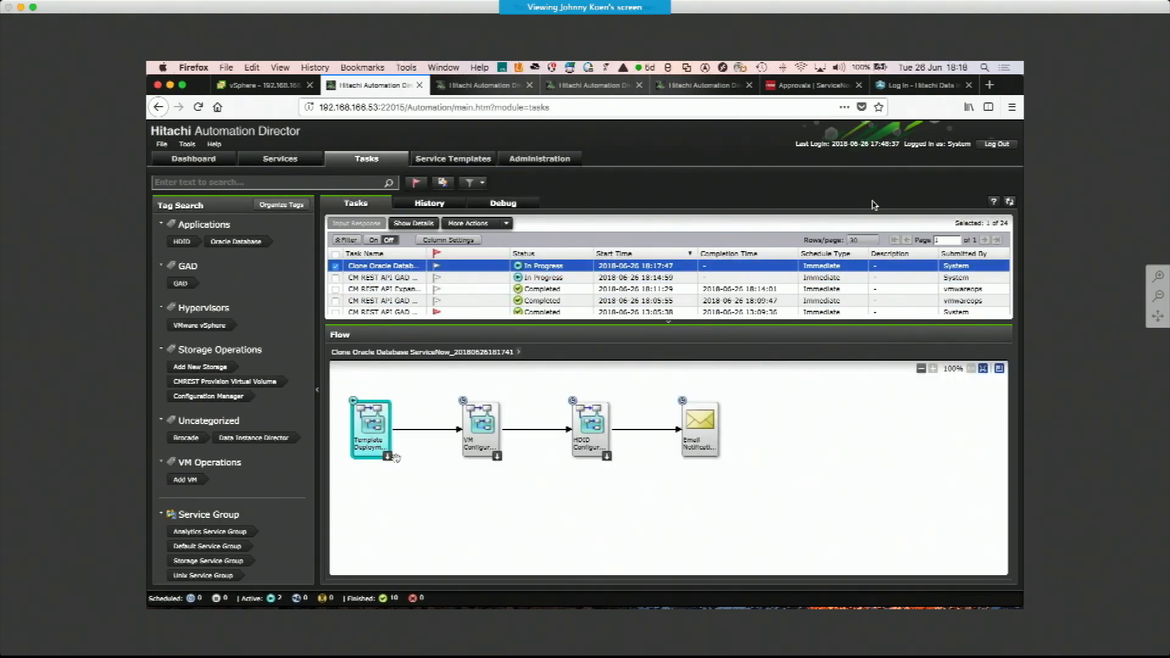
mouse_move(391, 463)
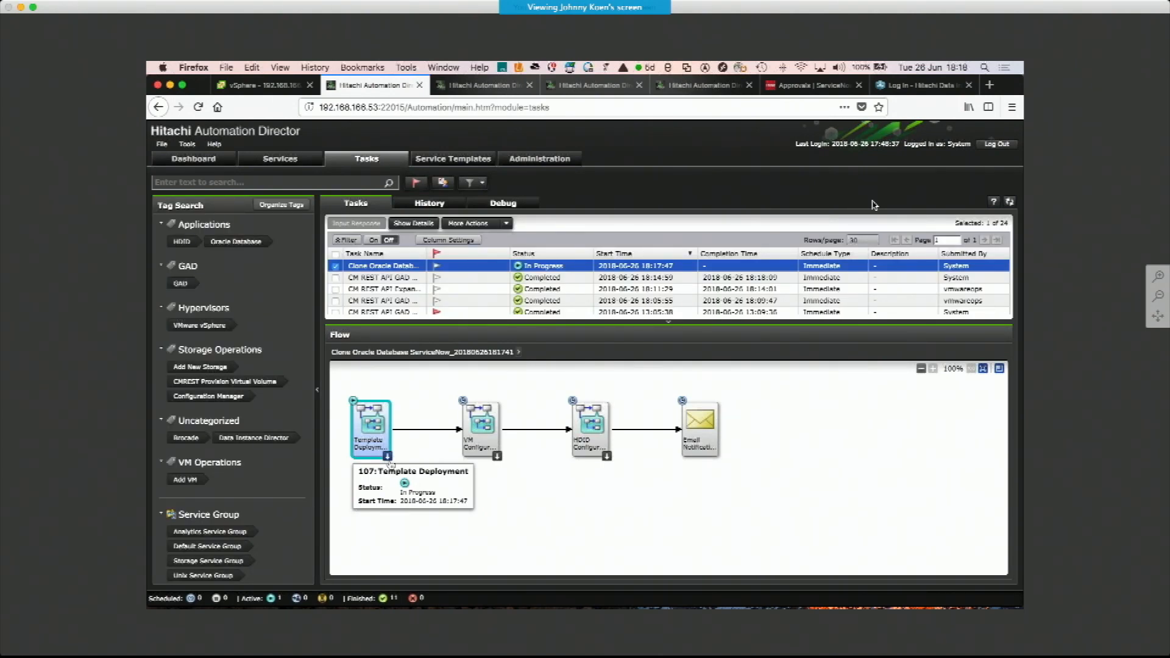
click(497, 456)
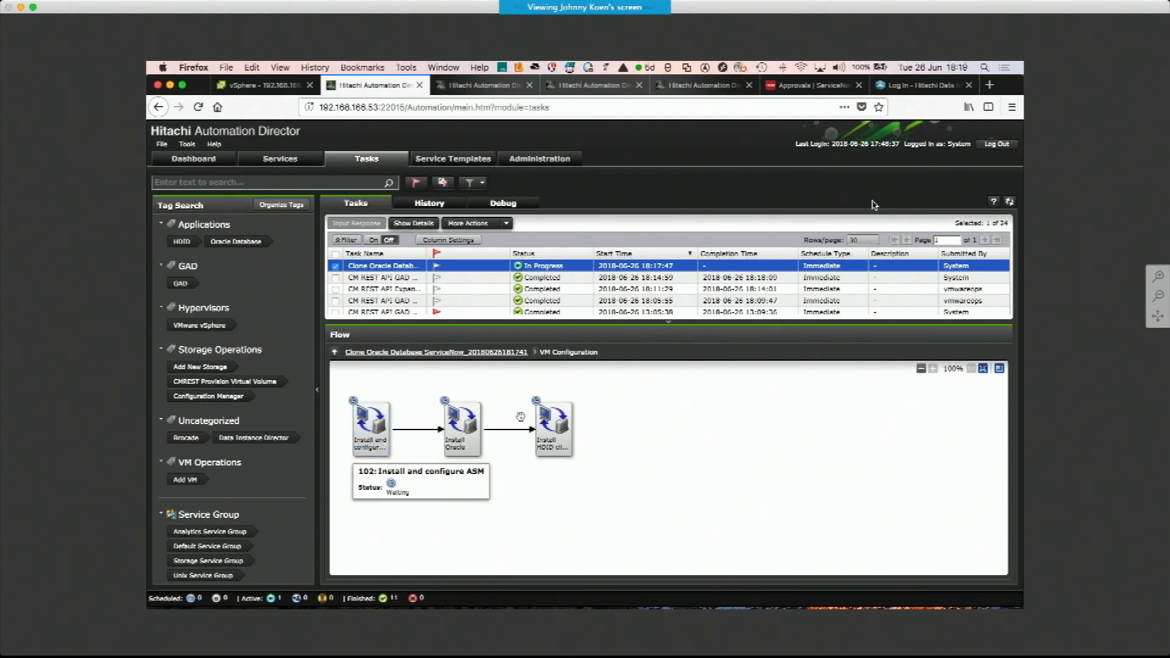
mouse_move(462, 448)
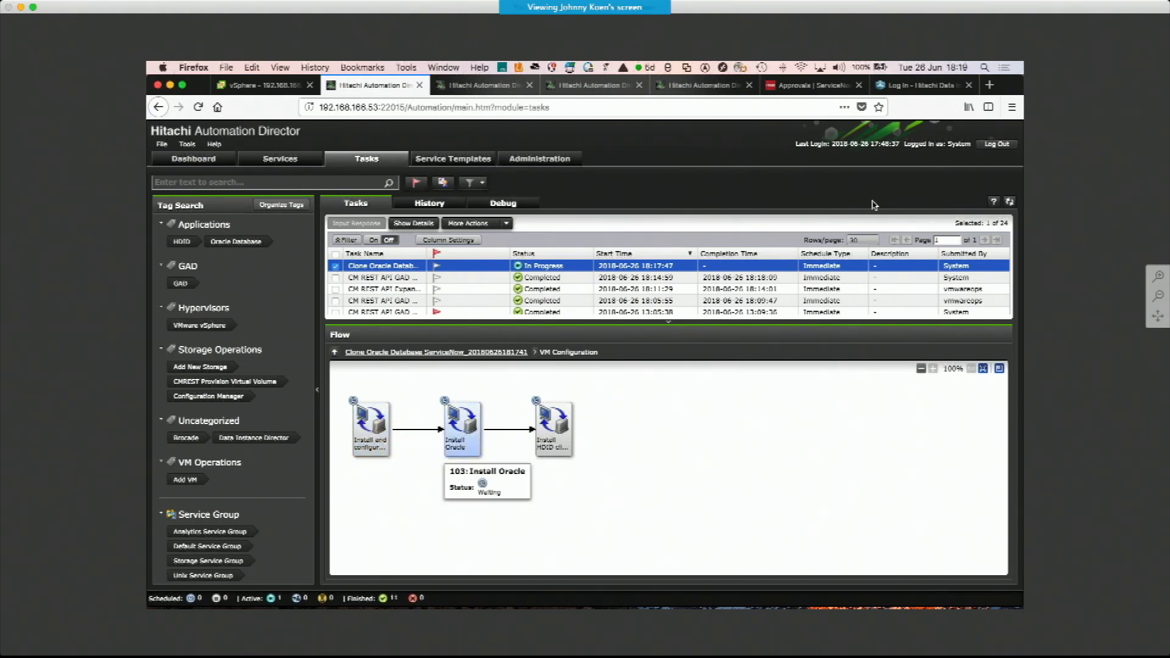
mouse_move(559, 435)
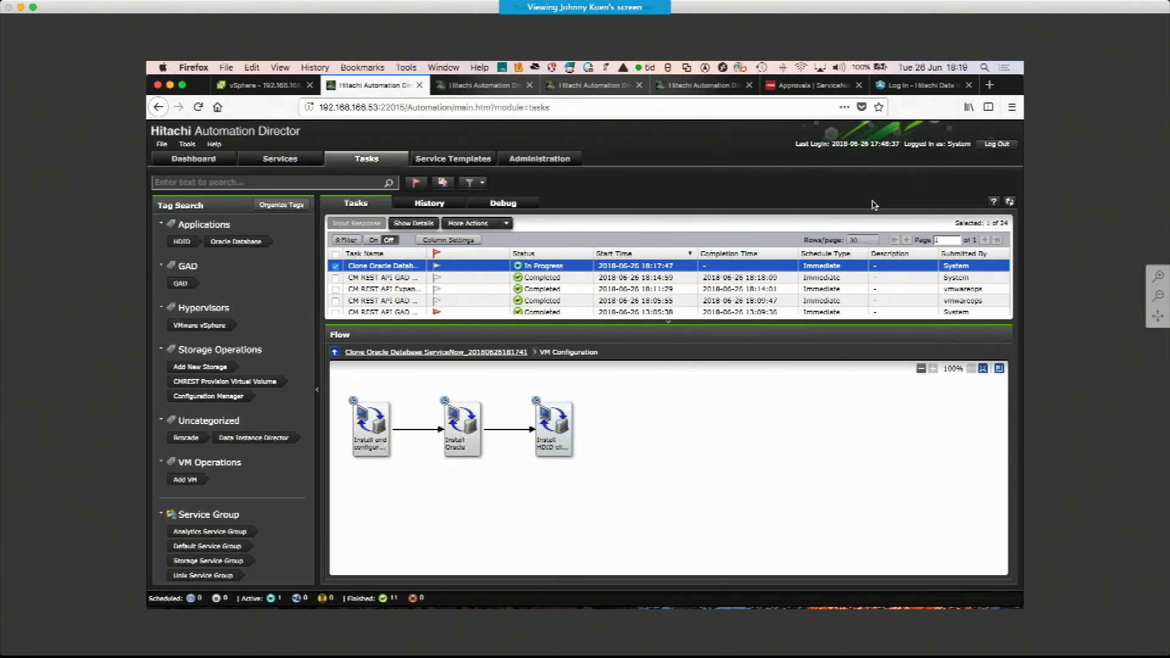
Return to the parent flow and inspect the steps of the HDID Configuration sub-flow
click(334, 351)
click(608, 456)
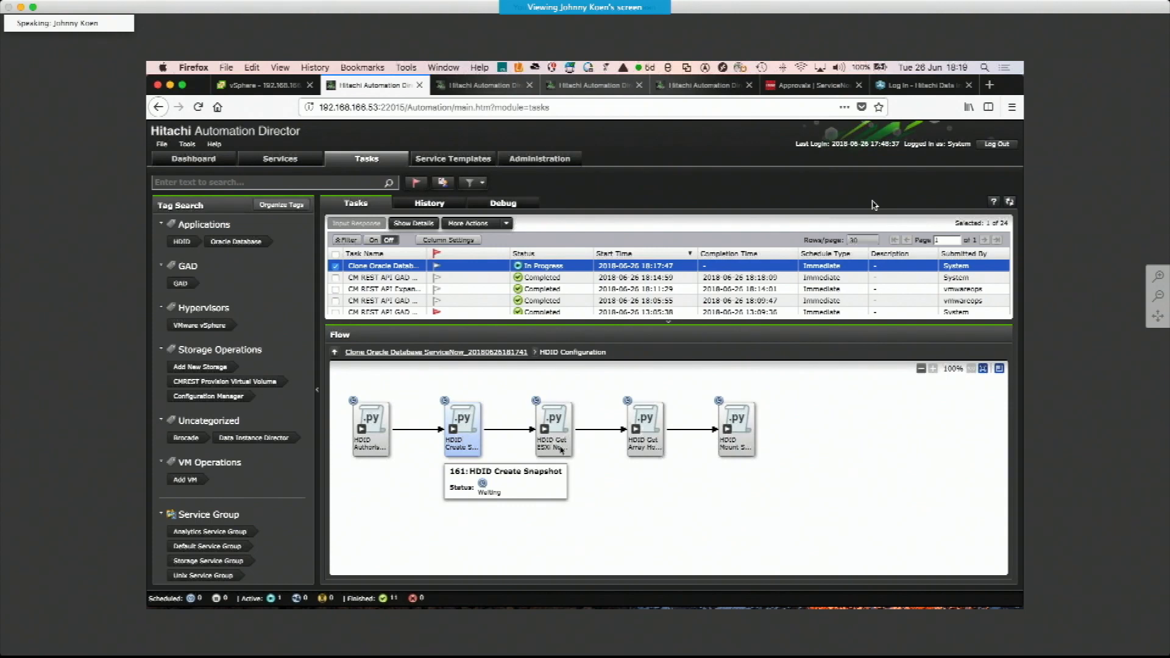
mouse_move(557, 448)
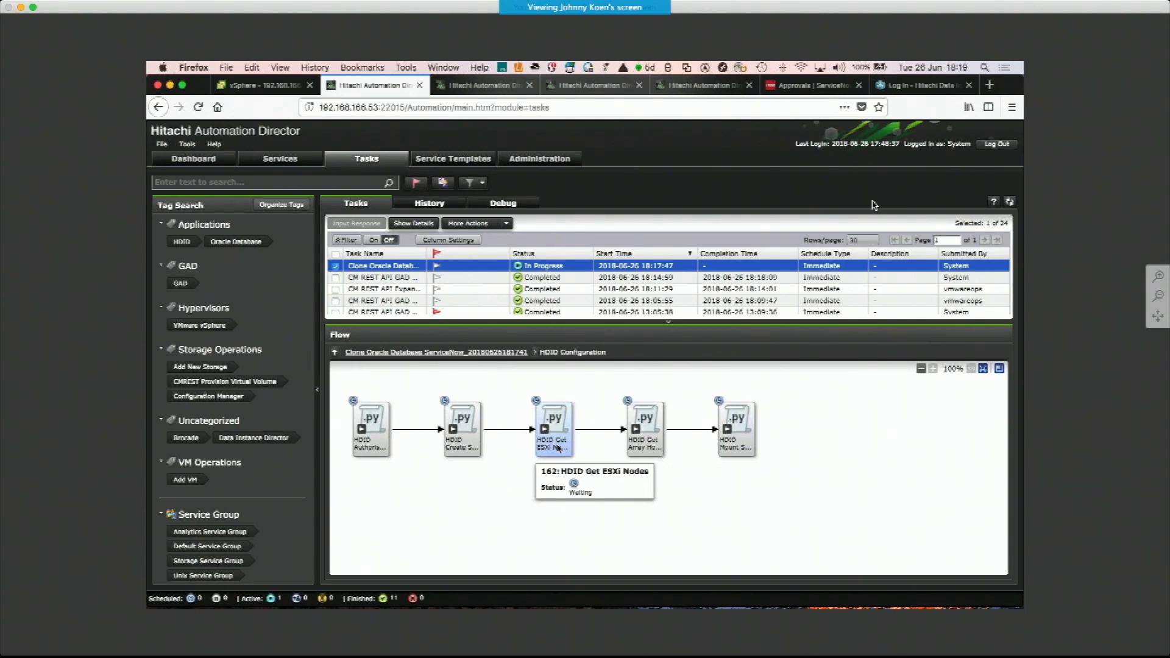
mouse_move(647, 447)
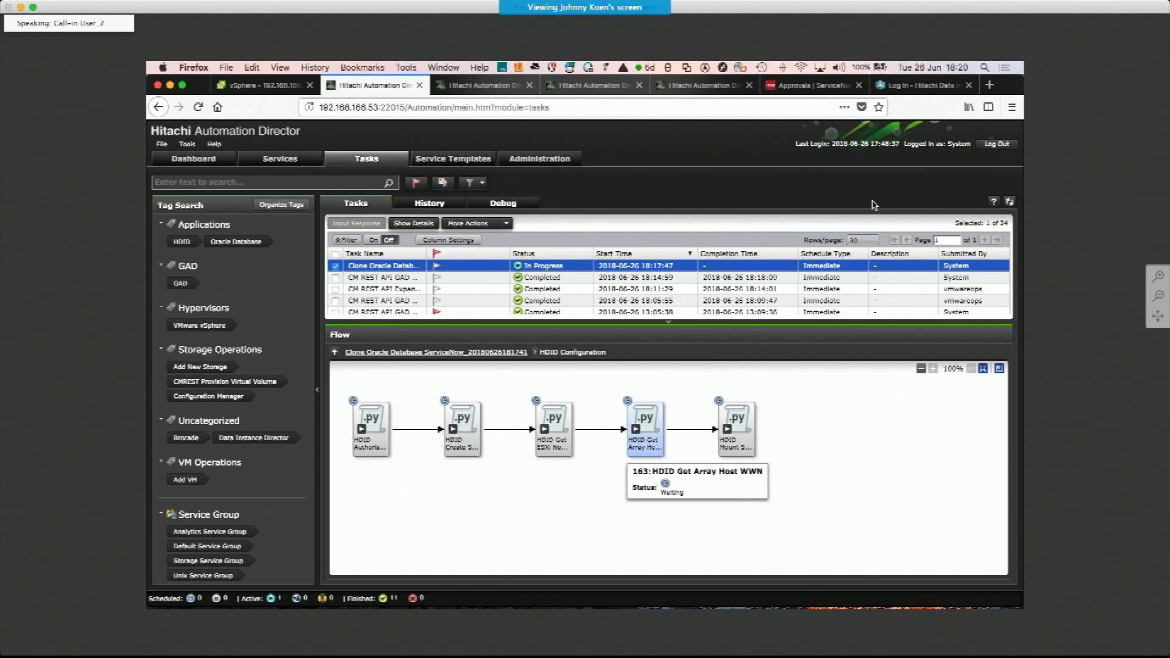
mouse_move(743, 443)
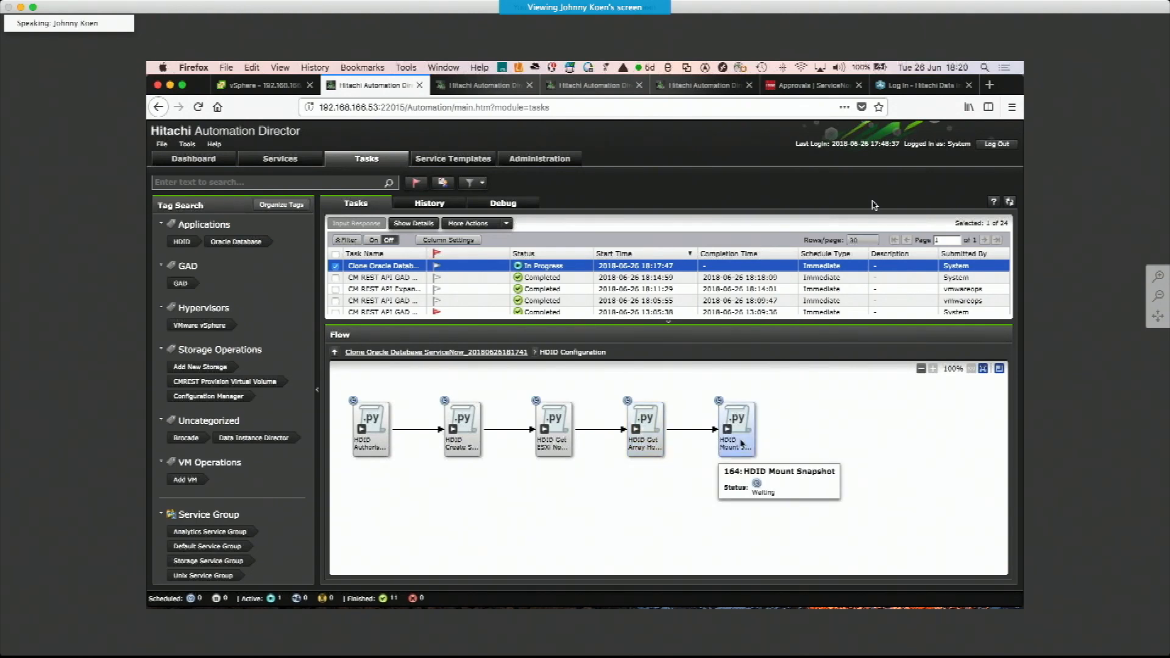